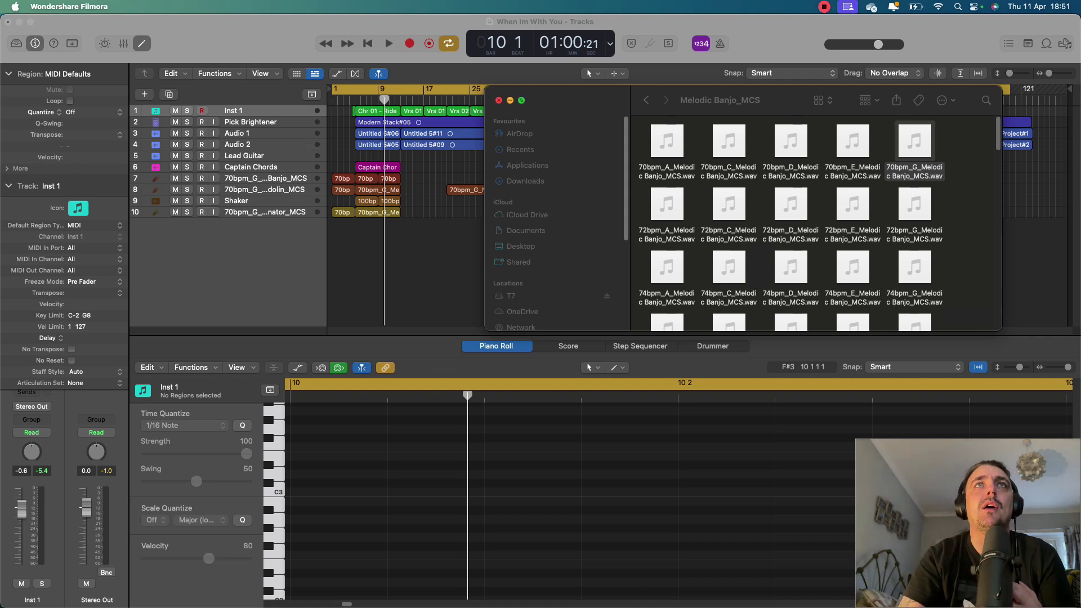
# - Close the file window, set the cycle range to about bars 5 to 13, and play that section
pyautogui.click(498, 101)
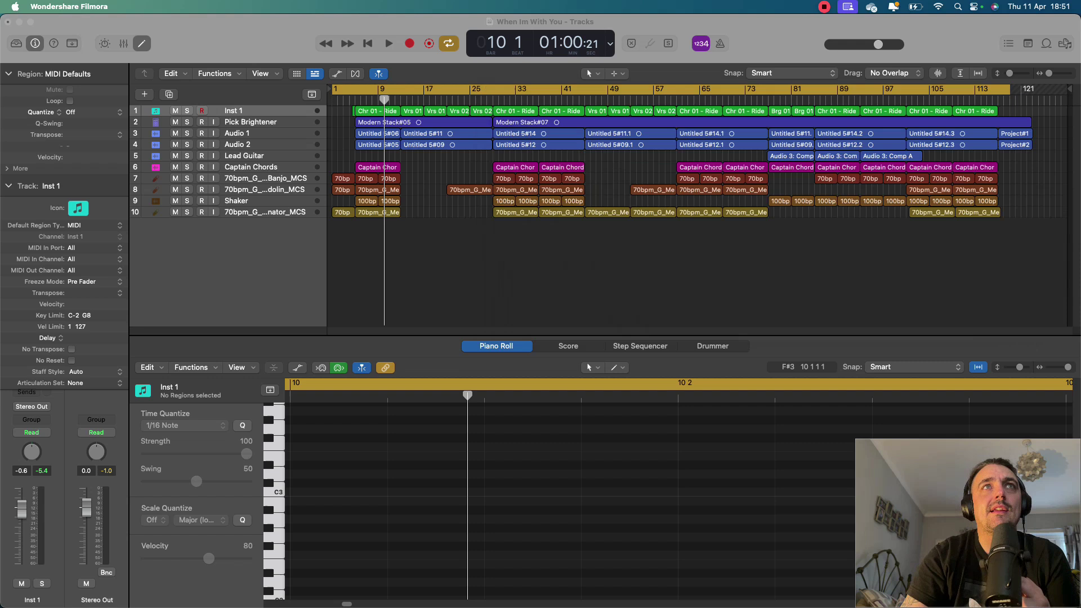
pyautogui.click(404, 89)
pyautogui.moveTo(401, 89); pyautogui.dragTo(356, 91)
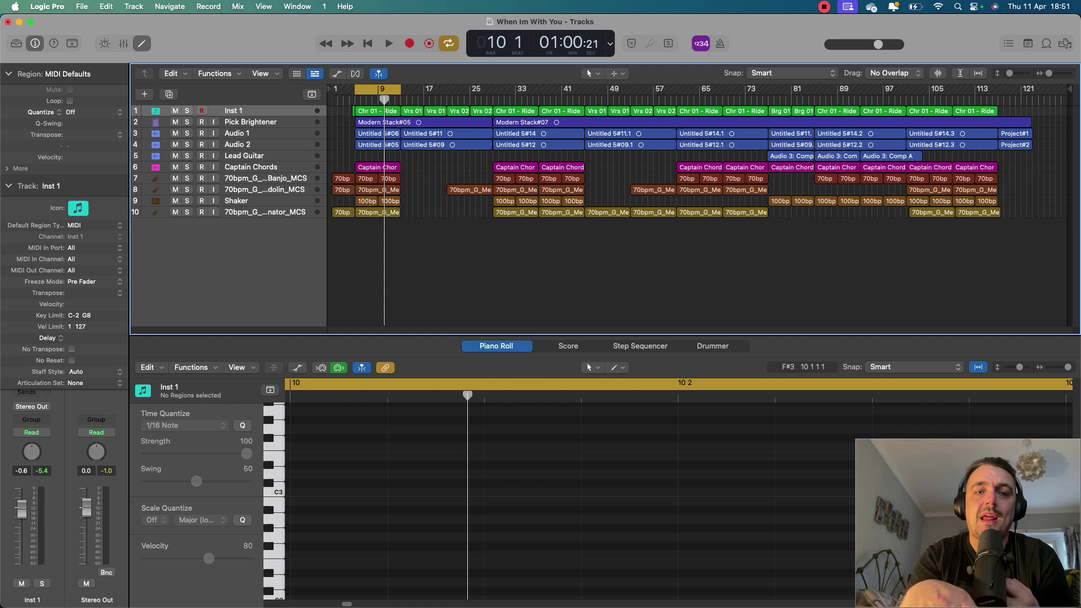
pyautogui.press('space')
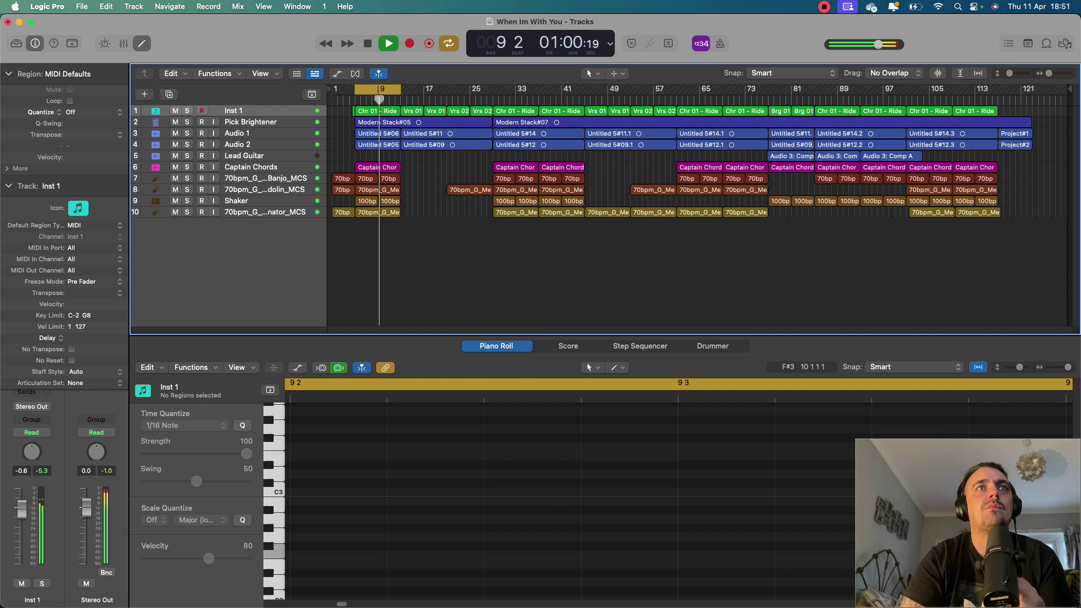
pyautogui.press('space')
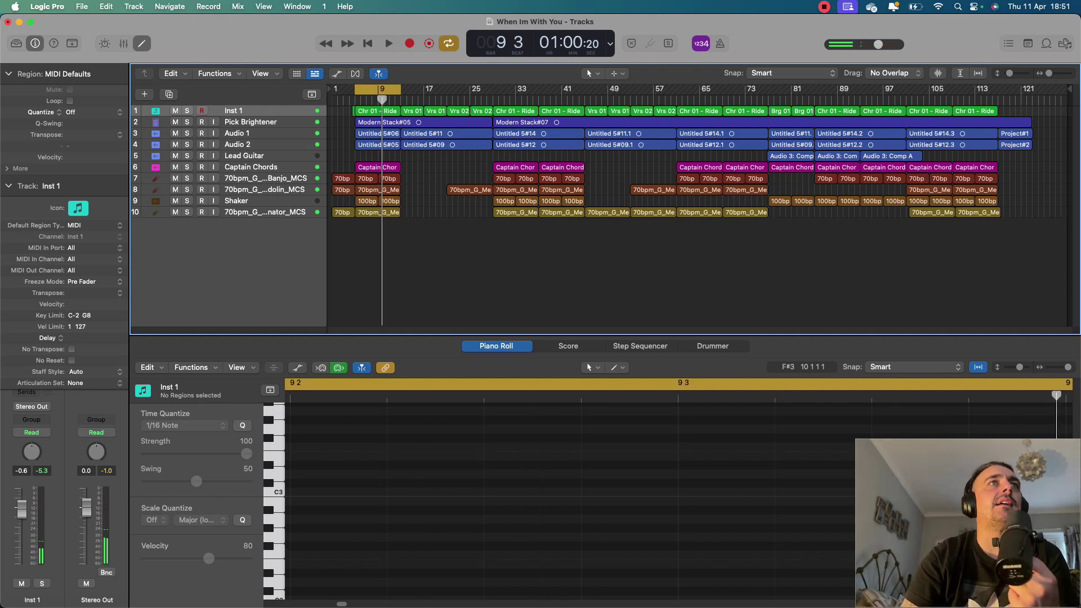
# - Play the cycled section with Pick Brightener soloed, then with Audio 1 and Audio 2 soloed instead
pyautogui.click(187, 122)
pyautogui.press('space')
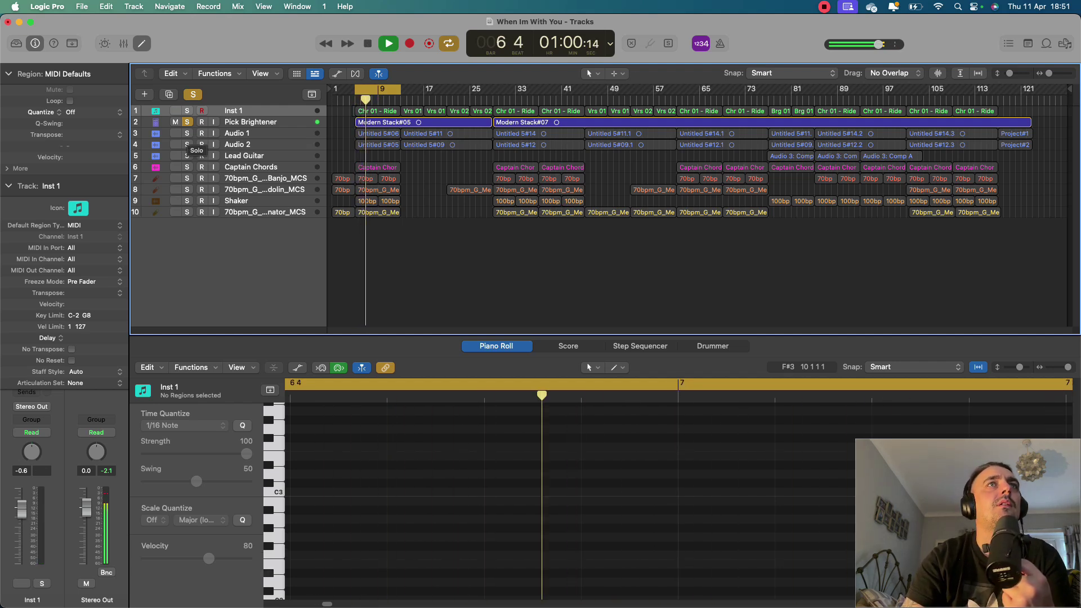
pyautogui.click(187, 122)
pyautogui.click(187, 133)
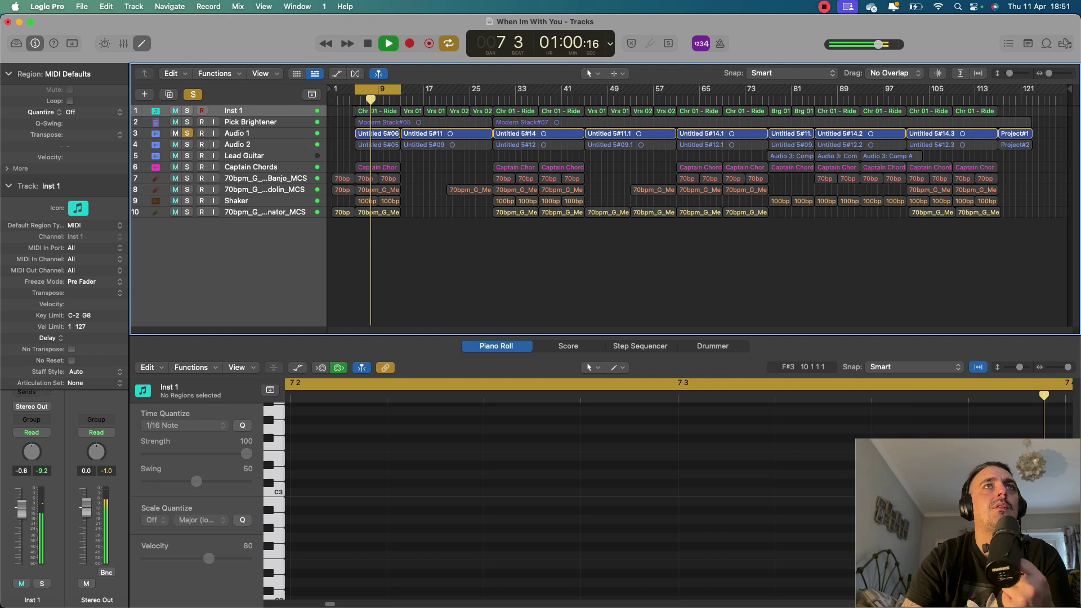
pyautogui.click(187, 145)
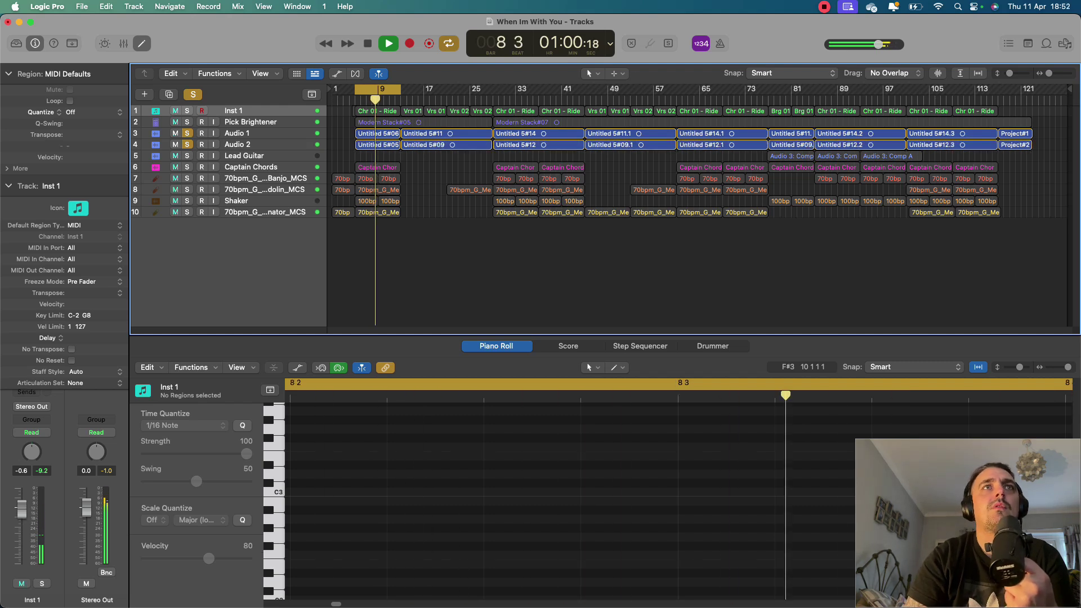
pyautogui.press('space')
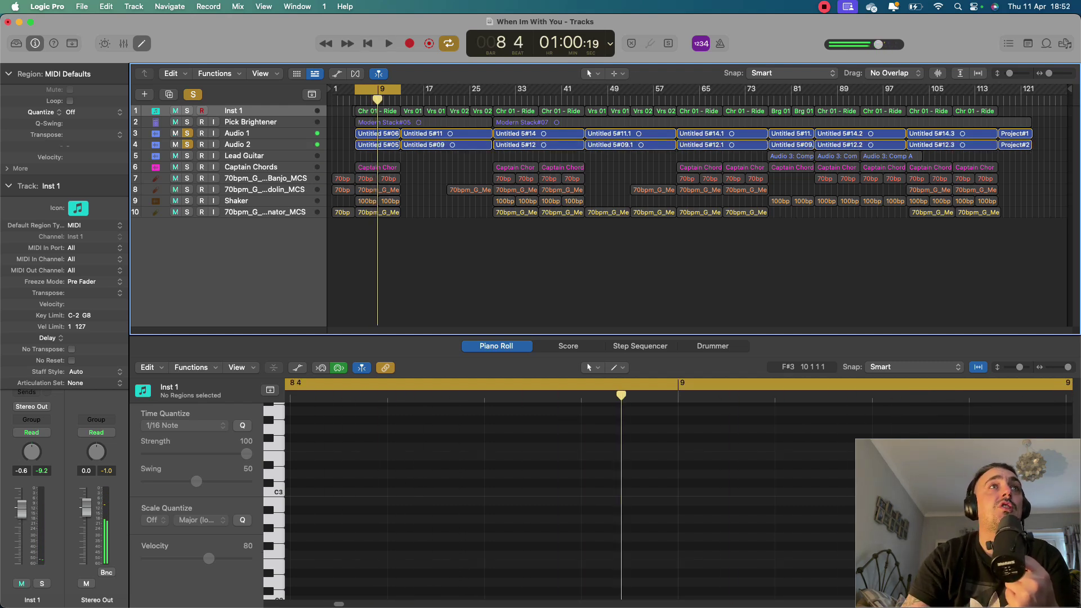
# - Add Pick Brightener, Inst 1 and Captain Chords to the solo and play the section, turning cycle mode off
pyautogui.click(187, 122)
pyautogui.click(187, 111)
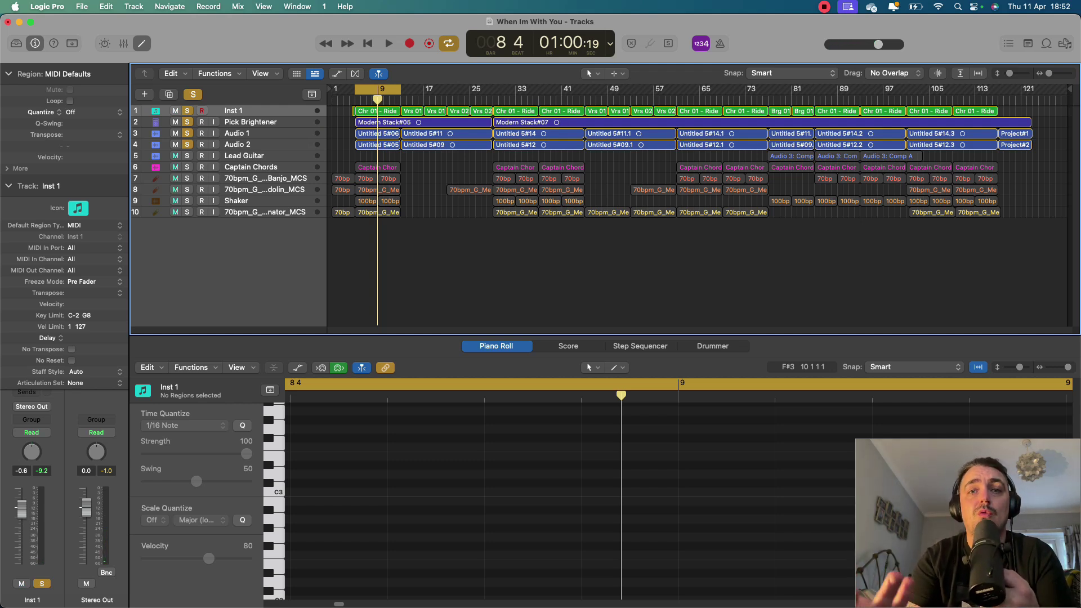
pyautogui.press('space')
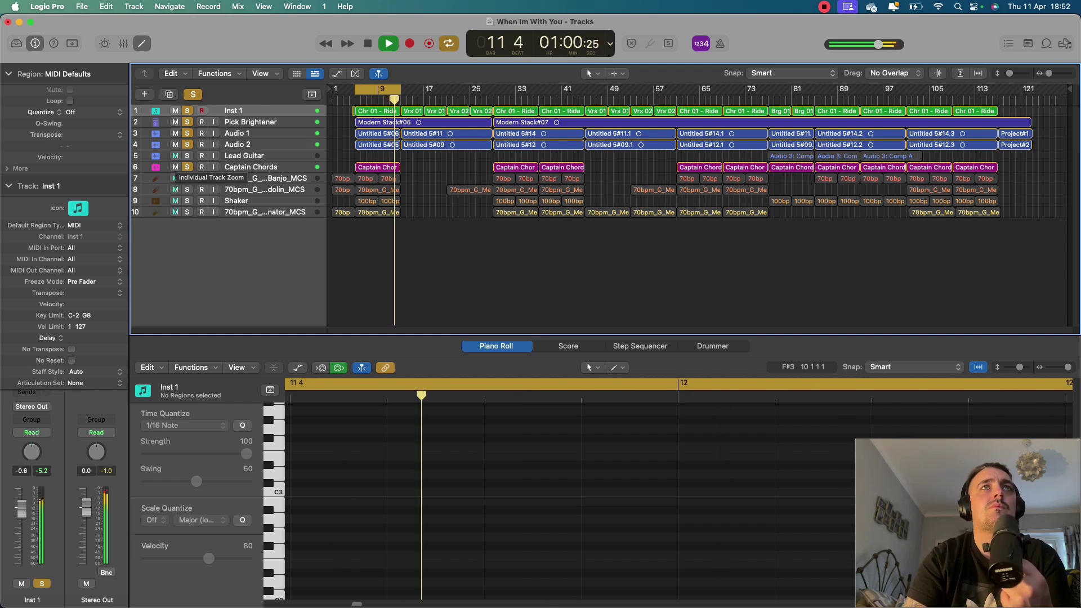
pyautogui.press('c')
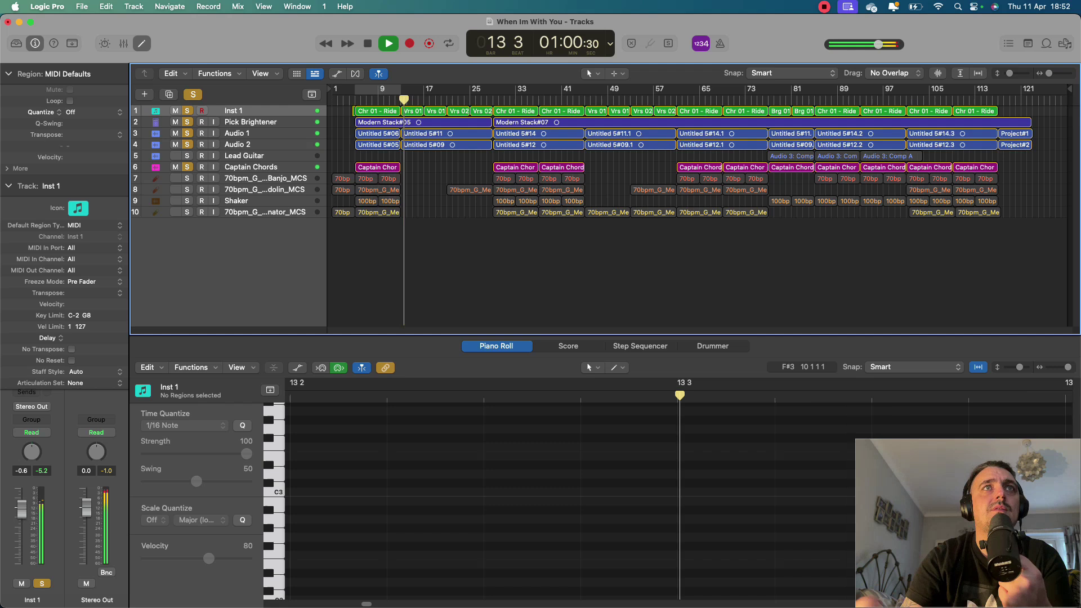
pyautogui.press('space')
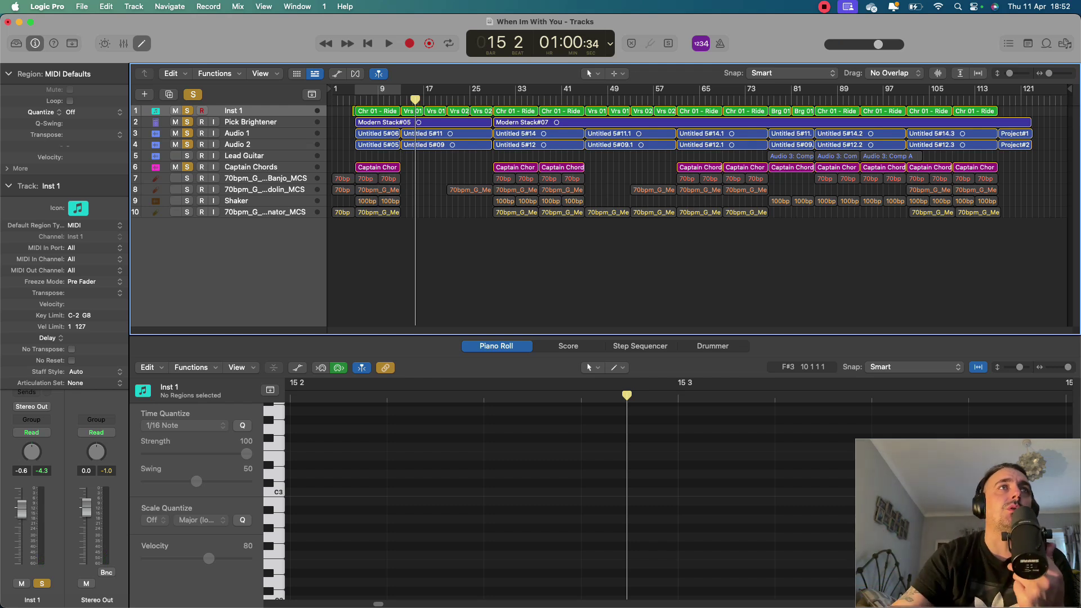
# - Solo the existing Melodic Banjo track as well and switch the control bar display to Beats & Project
pyautogui.click(265, 178)
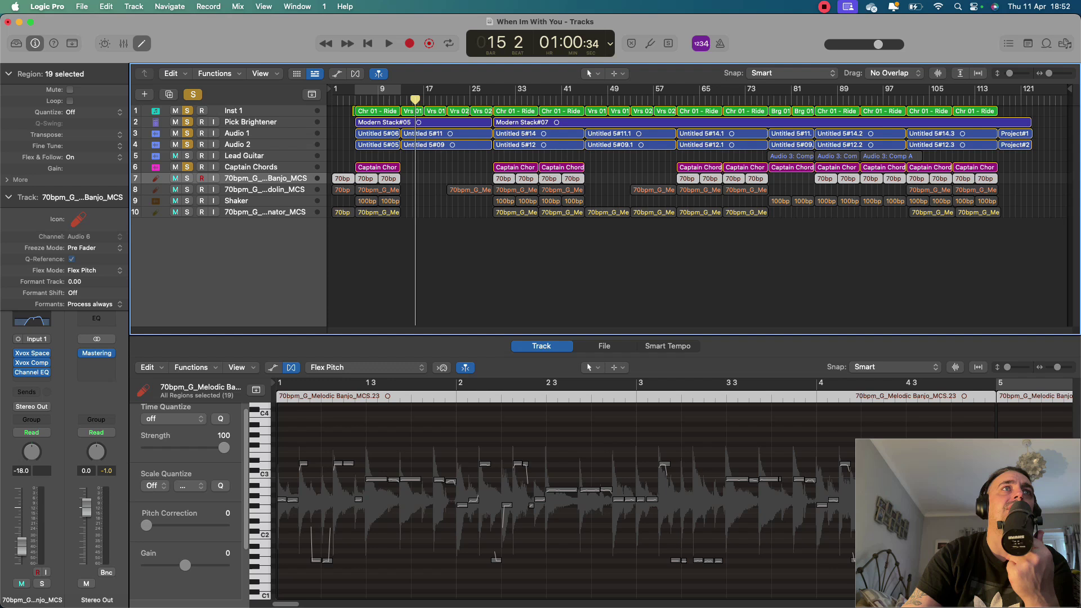
pyautogui.press('s')
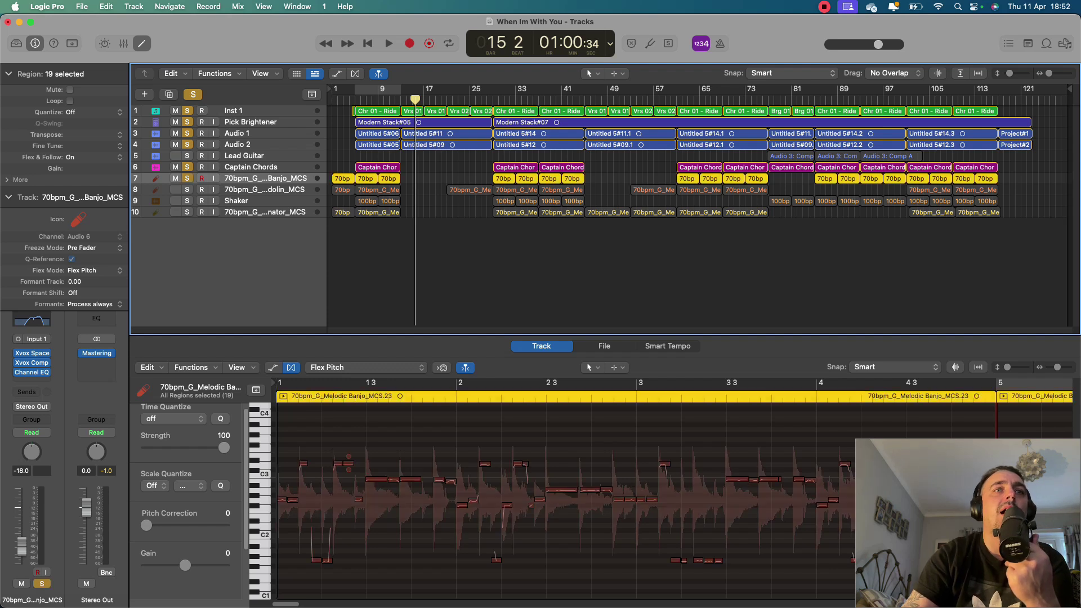
pyautogui.click(396, 272)
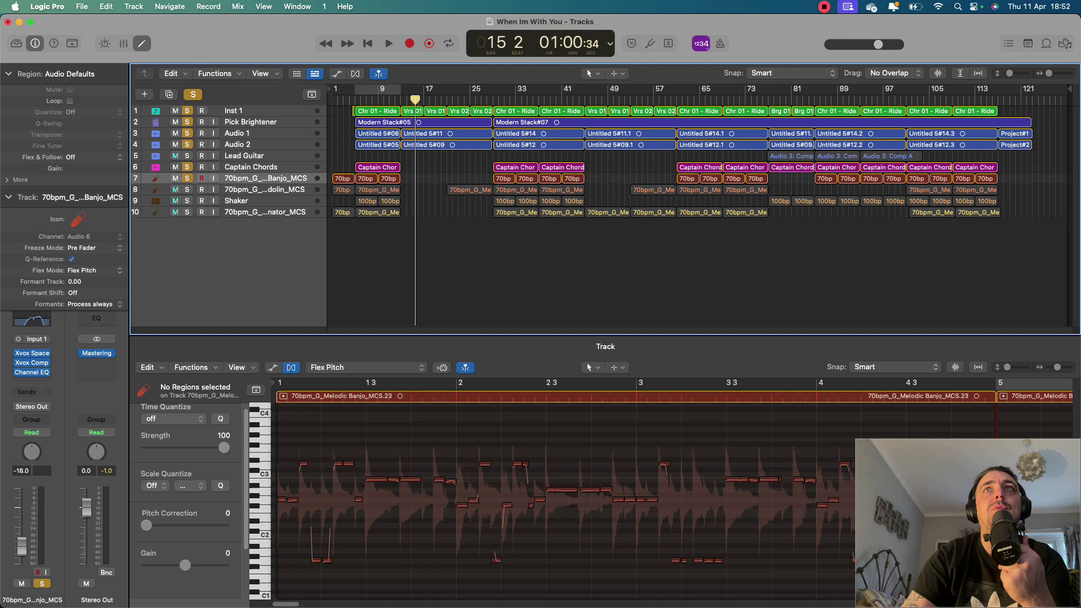
pyautogui.click(610, 43)
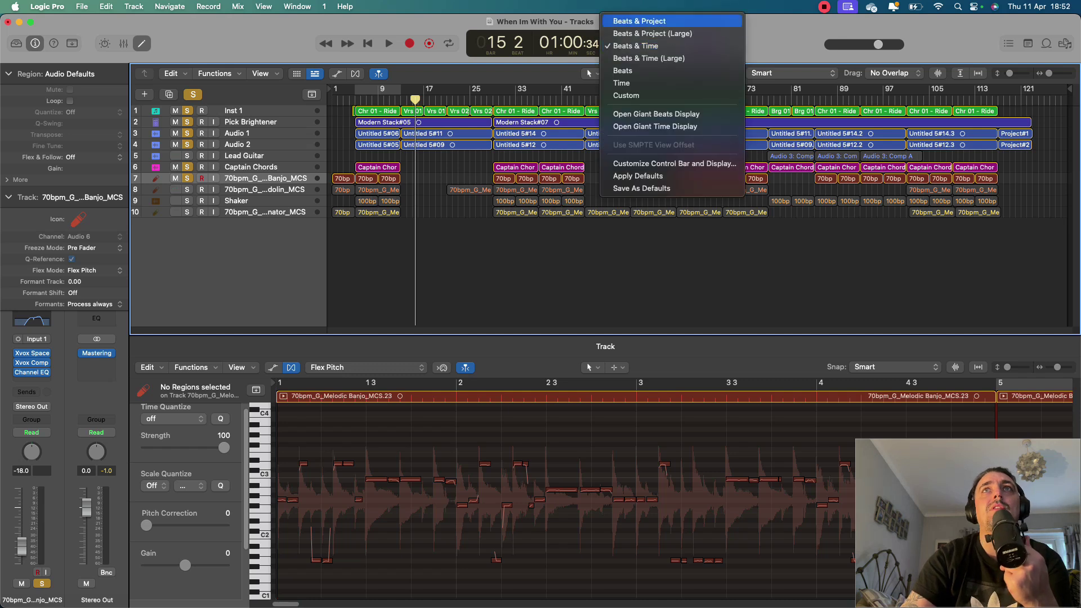
pyautogui.click(640, 21)
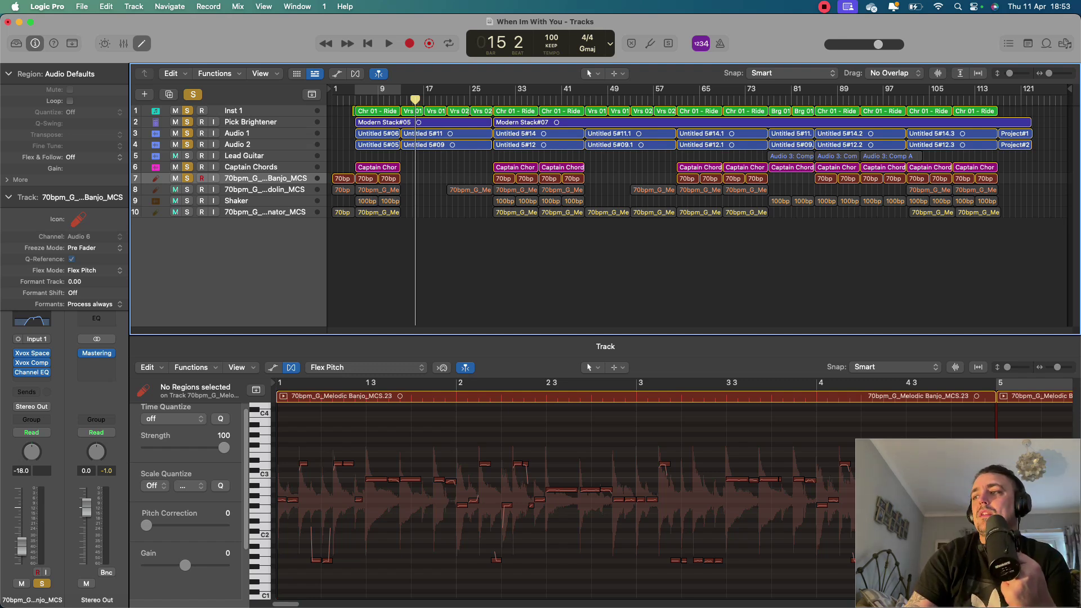
# - Switch to Finder and add 70bpm_G_Melodic Banjo_MCS.wav to a new track starting at bar 1
pyautogui.press('super+Tab')
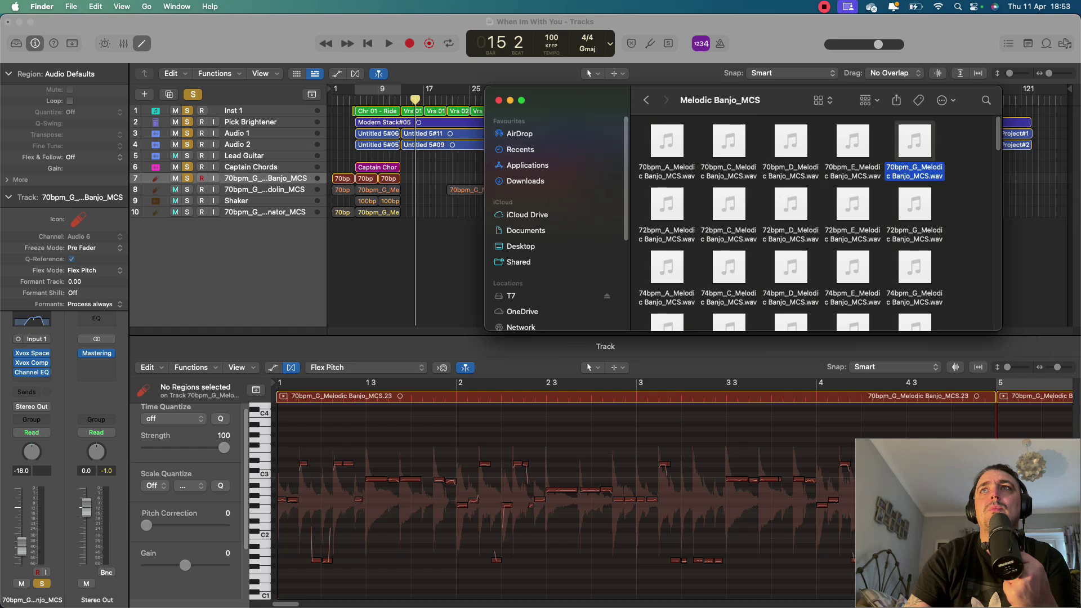
pyautogui.moveTo(916, 141)
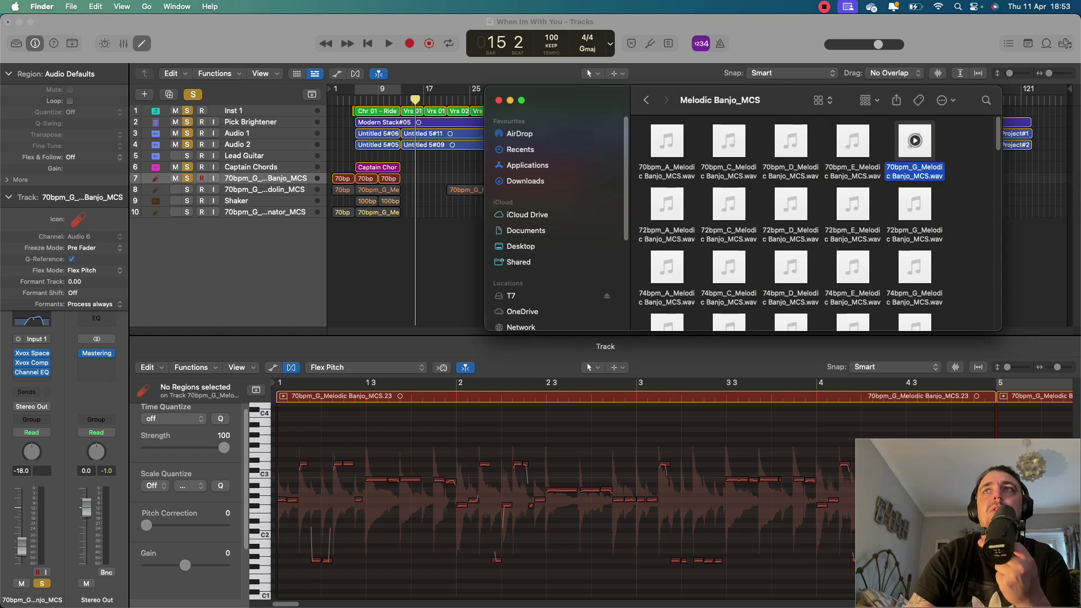
pyautogui.moveTo(914, 141); pyautogui.dragTo(332, 226)
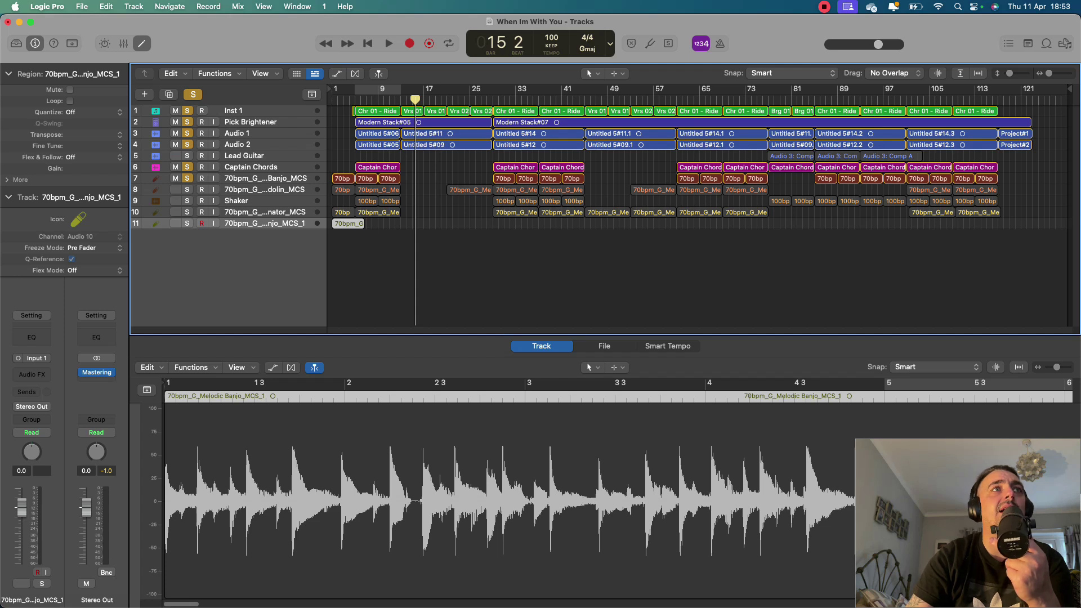
# - Solo only the newly added banjo track, make its lane taller, and play it from the start of the project
pyautogui.press('s')
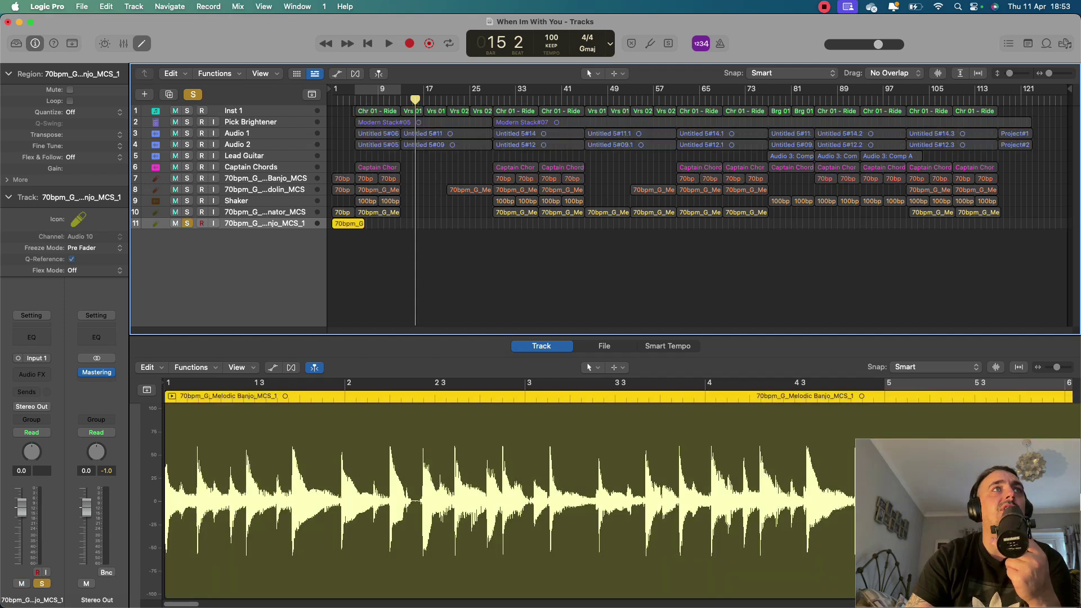
pyautogui.click(265, 178)
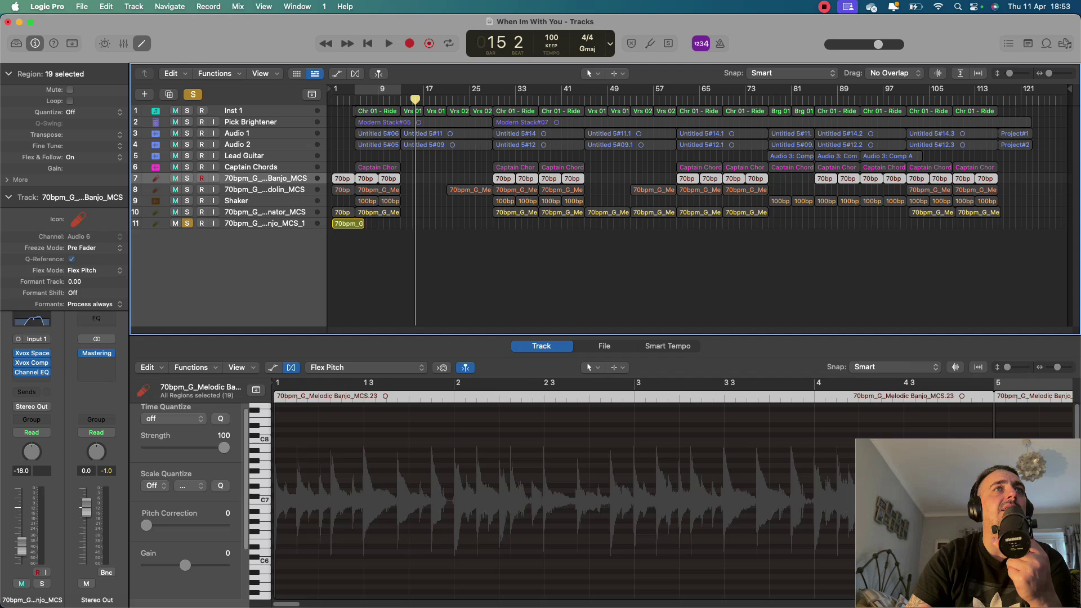
pyautogui.click(266, 224)
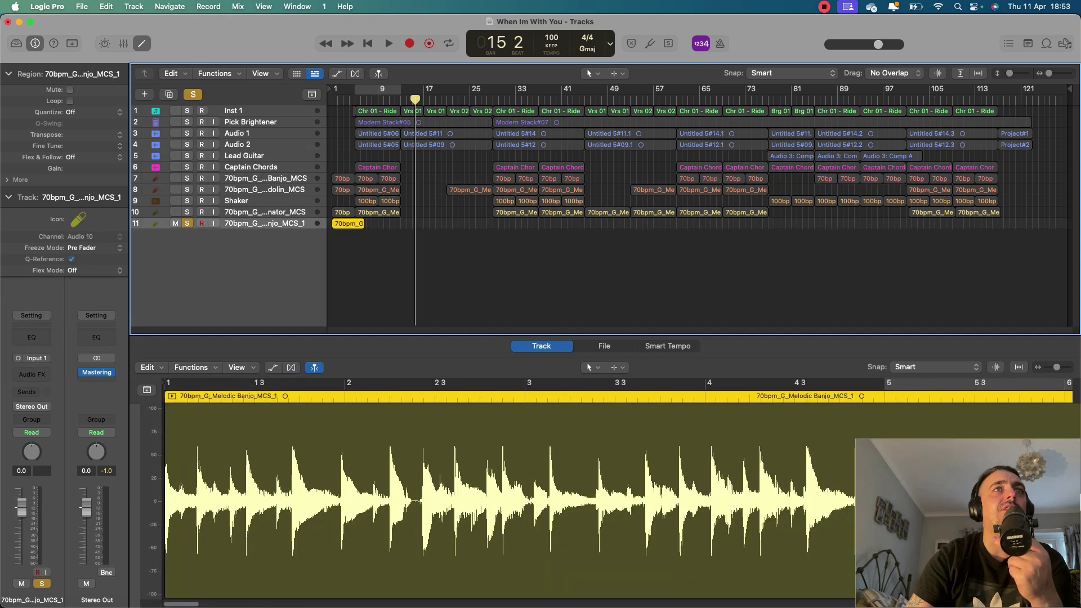
pyautogui.moveTo(241, 229); pyautogui.dragTo(239, 244)
pyautogui.press('Return')
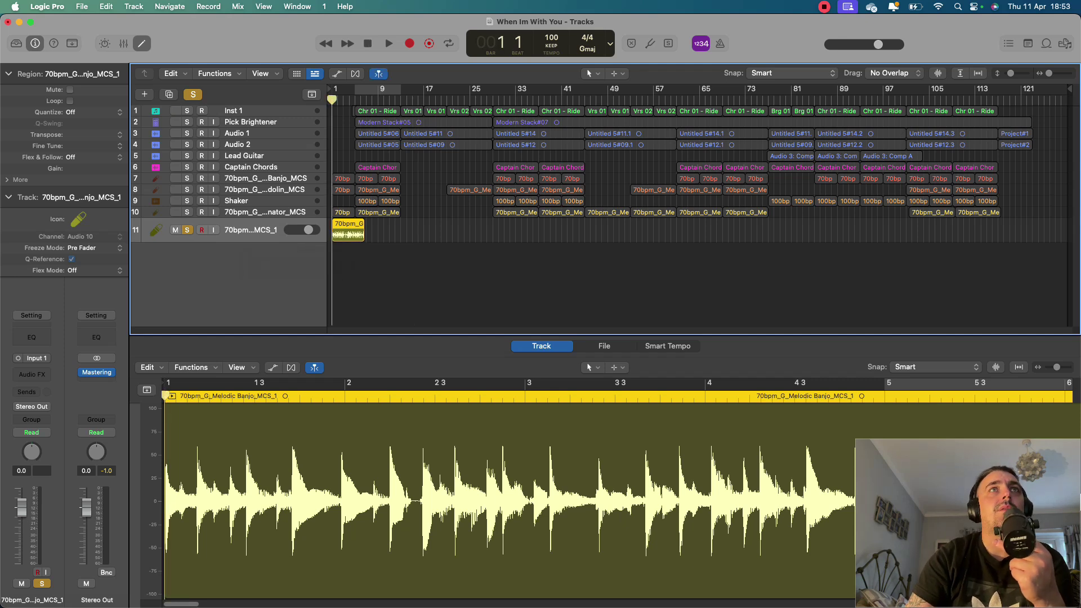
pyautogui.press('space')
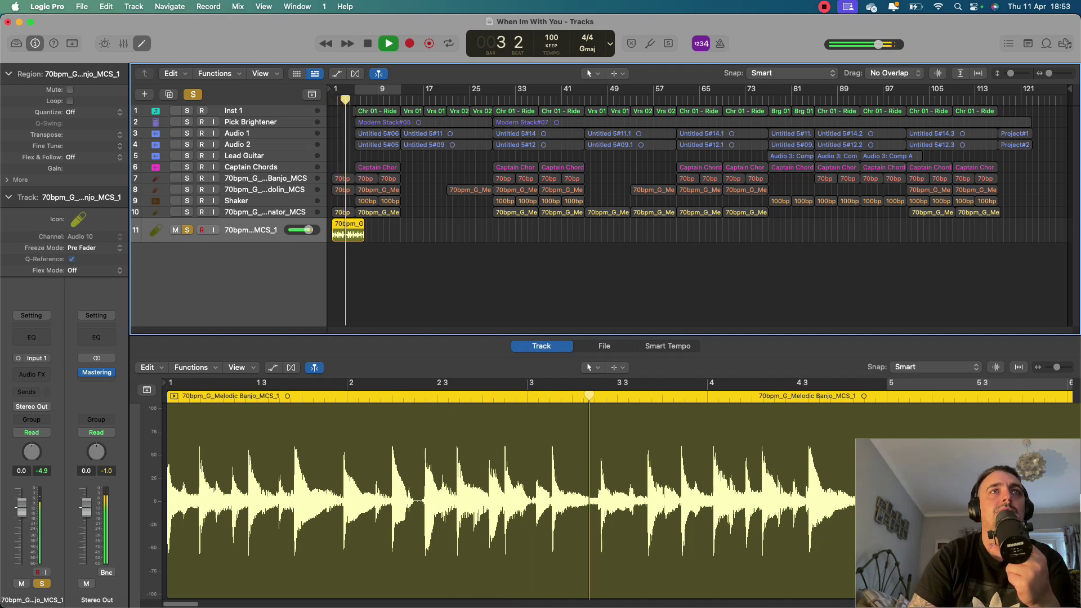
pyautogui.press('space')
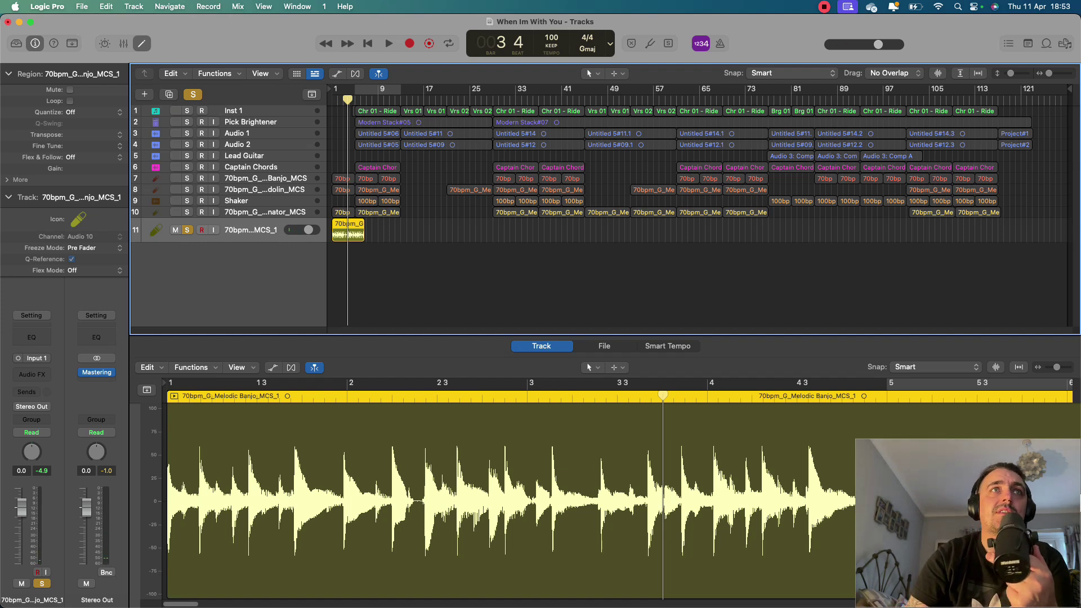
# - Apply the project tempo to the new banjo region and downbeat, and play the result from the start
pyautogui.rightClick(351, 234)
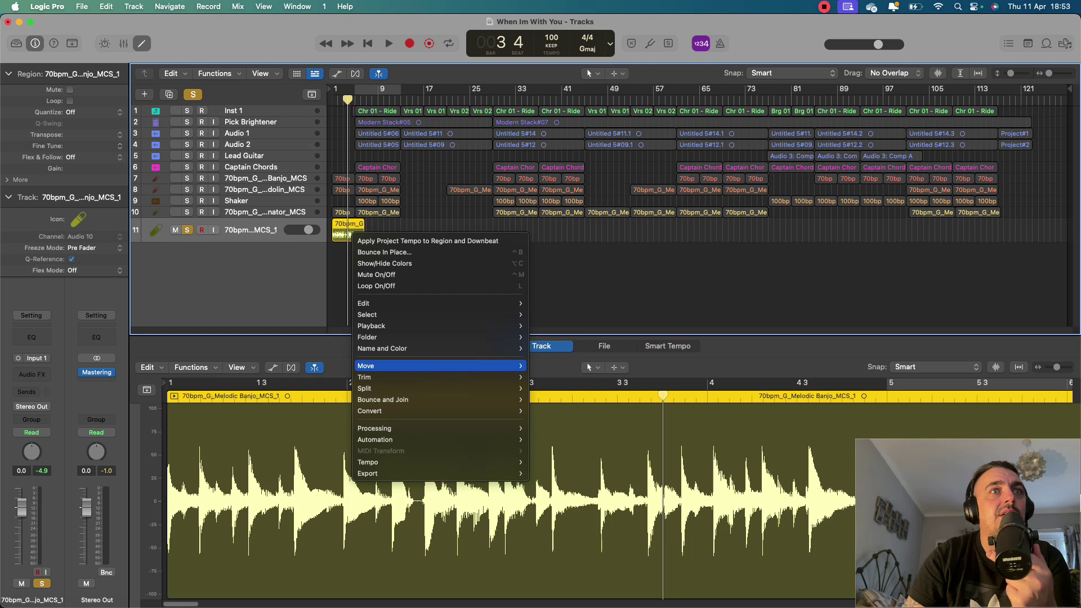
pyautogui.moveTo(395, 462)
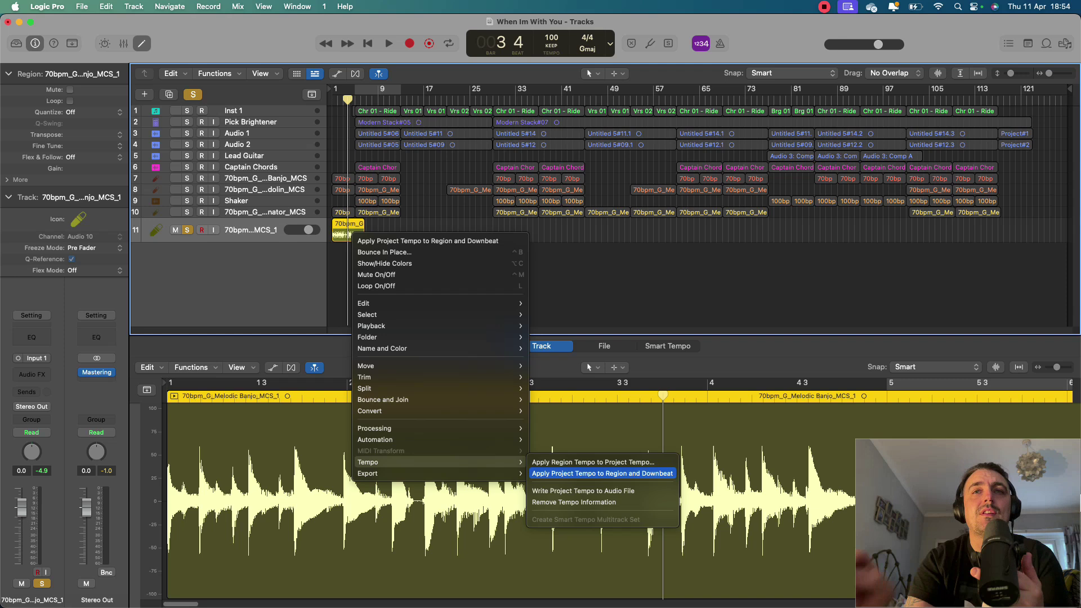
pyautogui.click(602, 474)
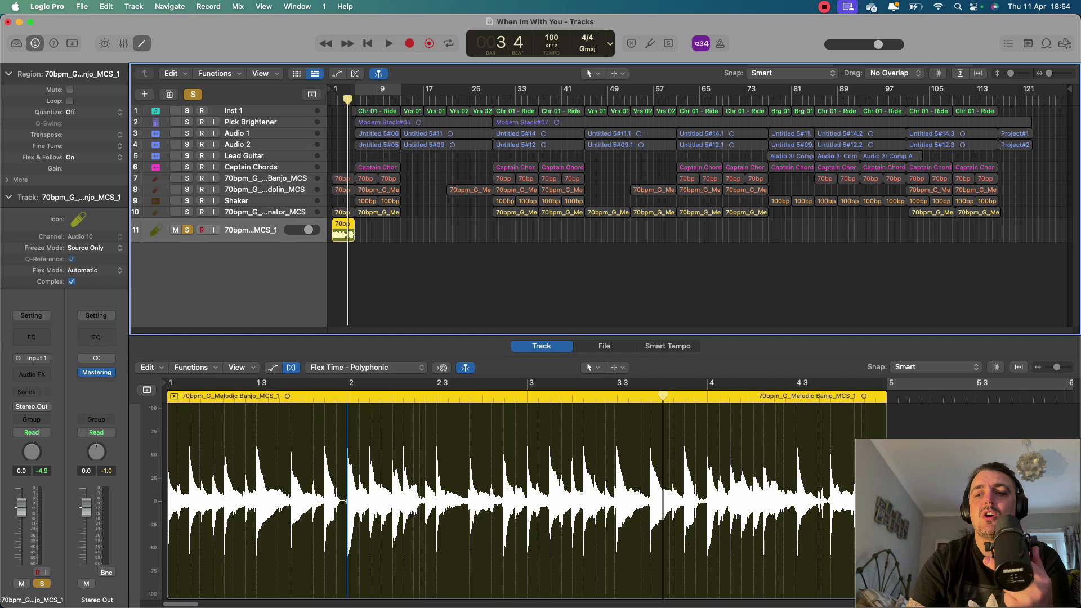
pyautogui.press('Return')
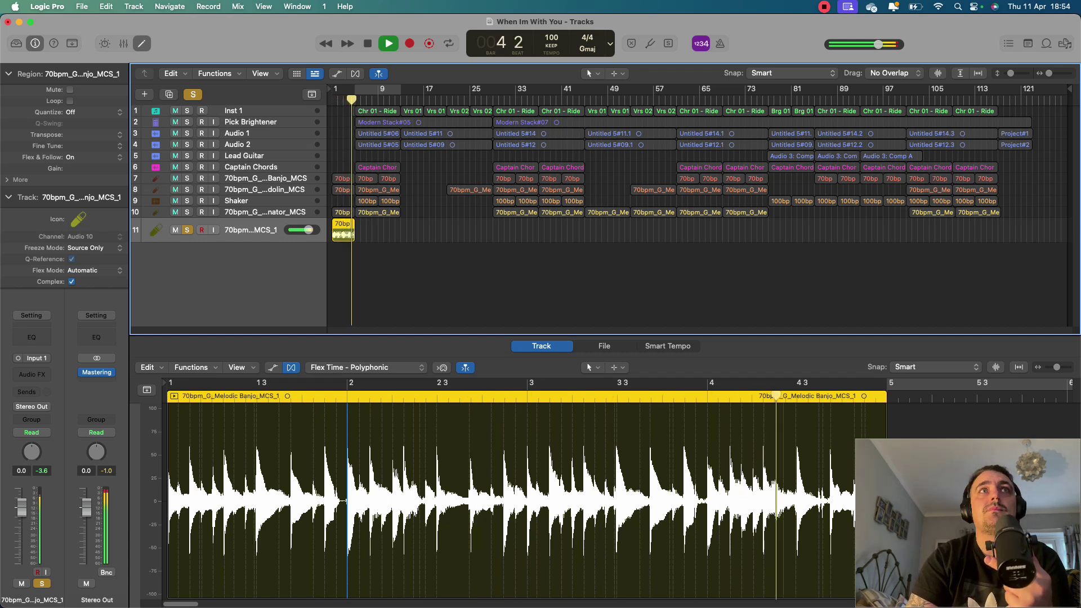
pyautogui.press('space')
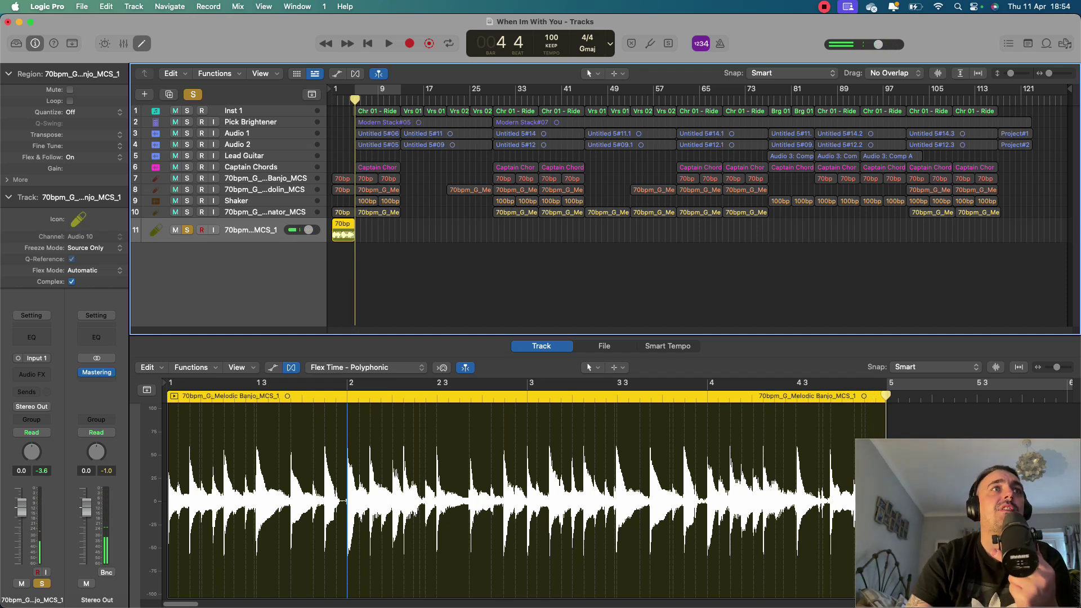
# - Unsolo and mute the new banjo track, and play the full arrangement from the beginning
pyautogui.press('s')
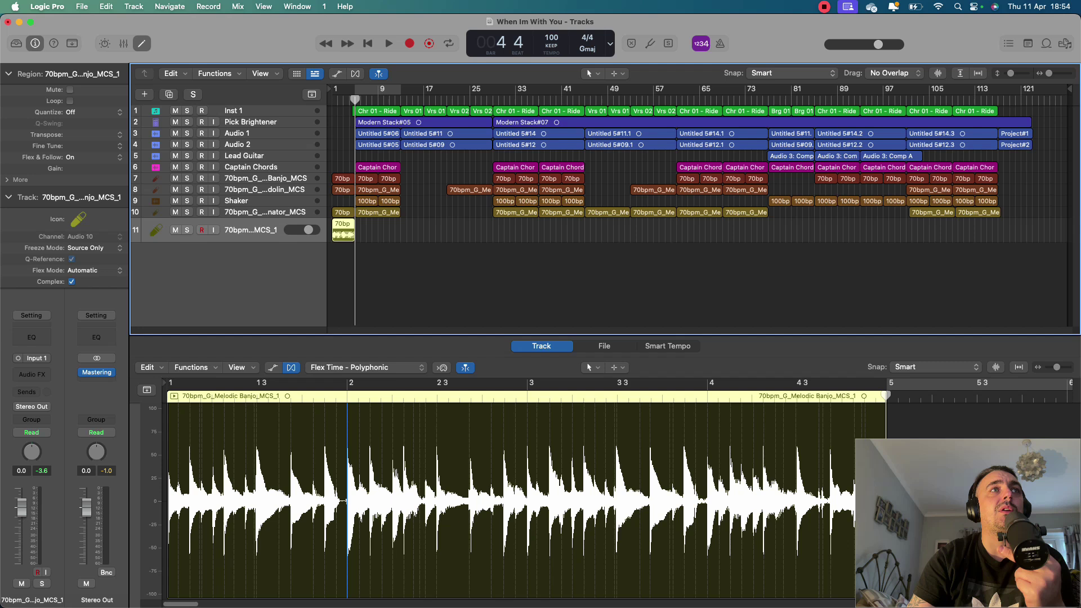
pyautogui.press('m')
pyautogui.press('Return')
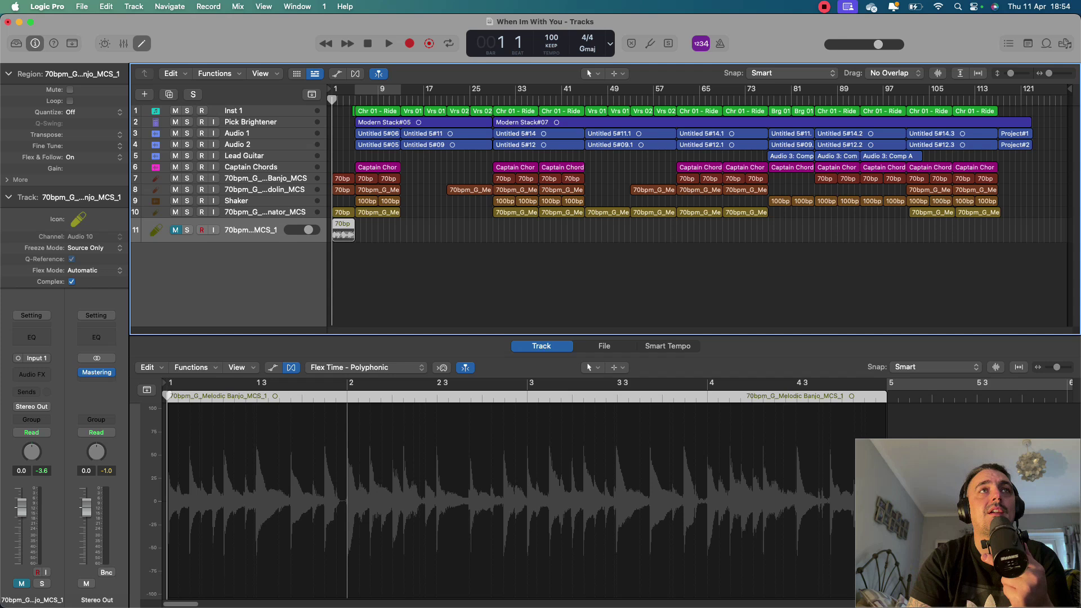
pyautogui.press('space')
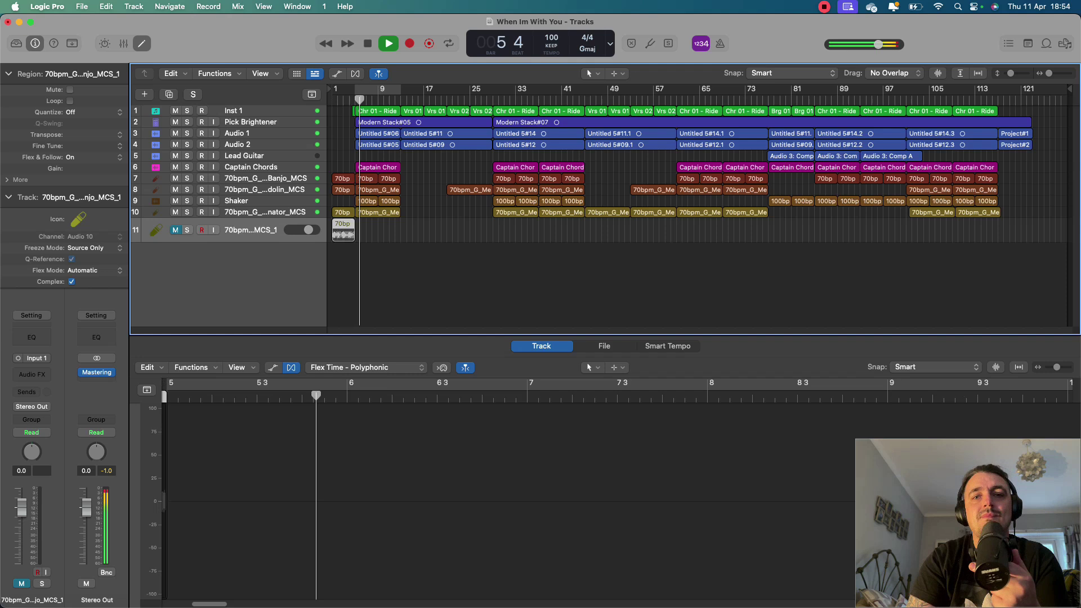
pyautogui.press('space')
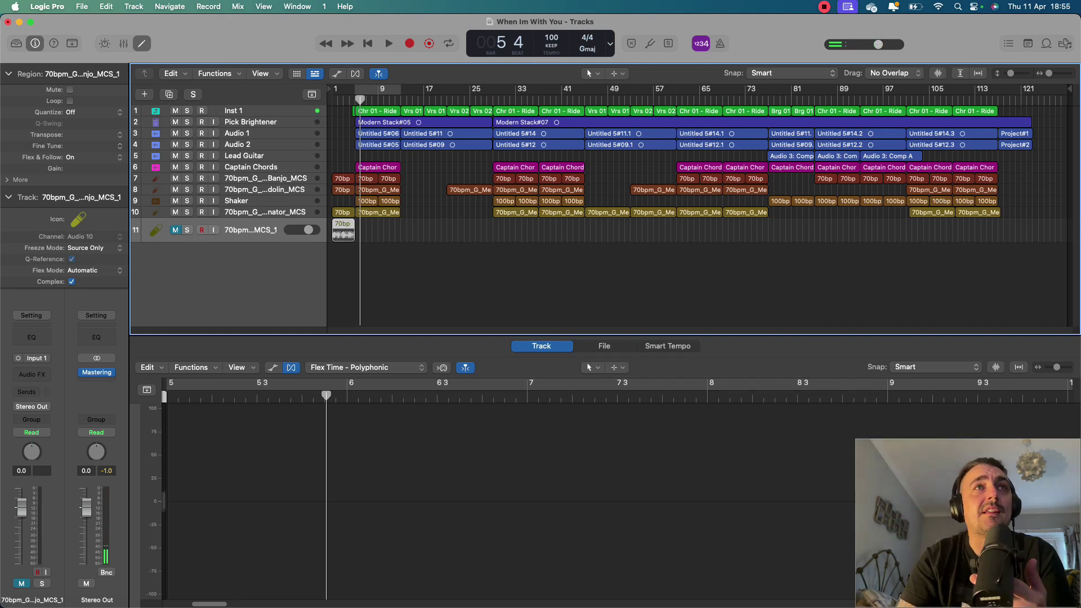
# - Inspect the mandolin and resonator tracks' waveforms, and display the first Melodic Banjo region's detected notes in Flex Pitch
pyautogui.click(265, 190)
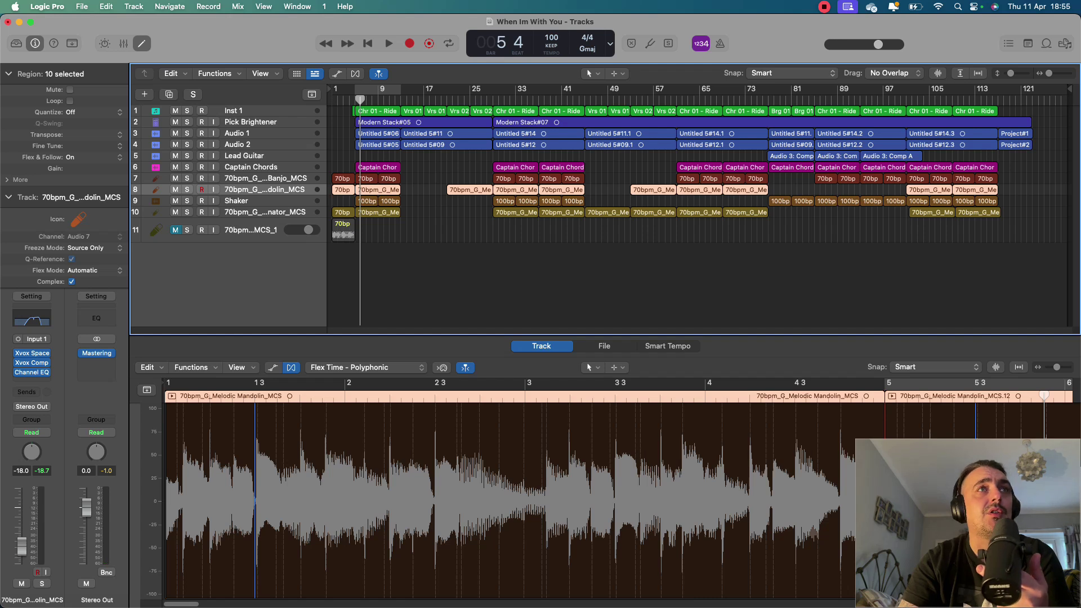
pyautogui.click(265, 213)
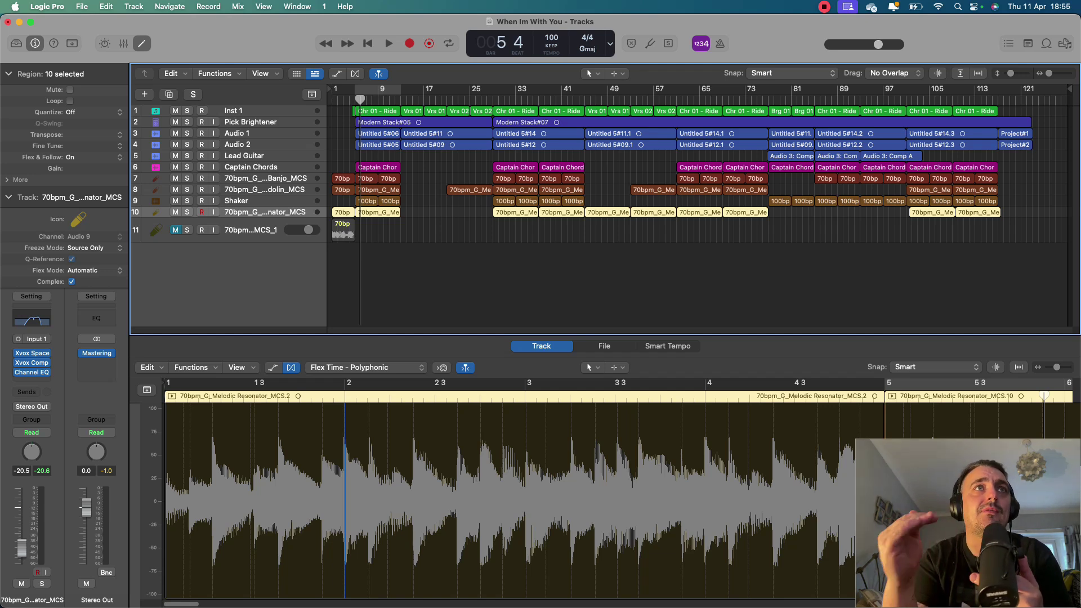
pyautogui.click(343, 179)
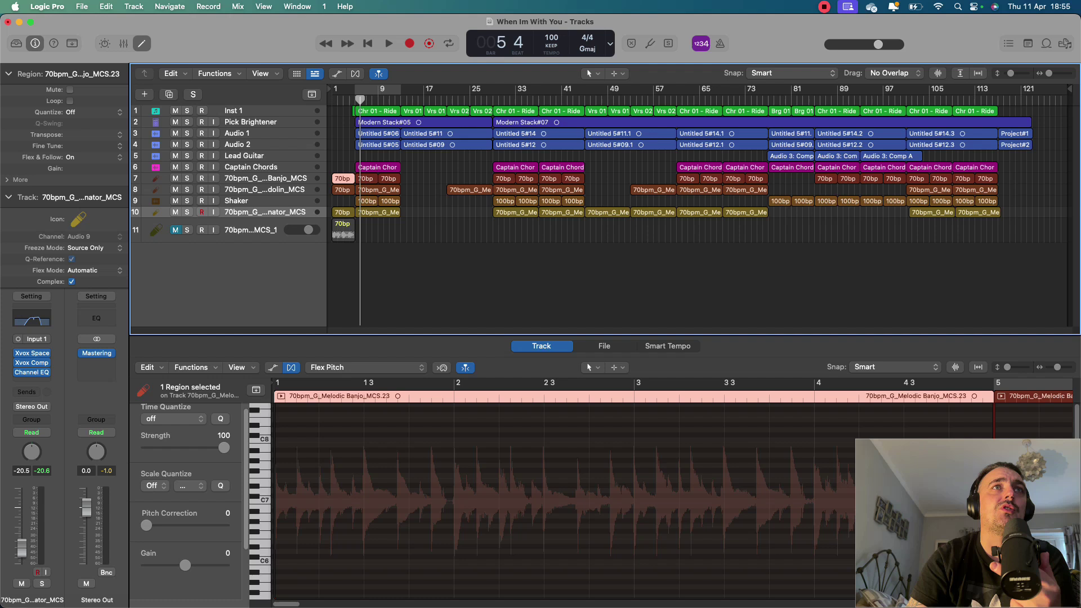
pyautogui.press('e')
pyautogui.press('e')
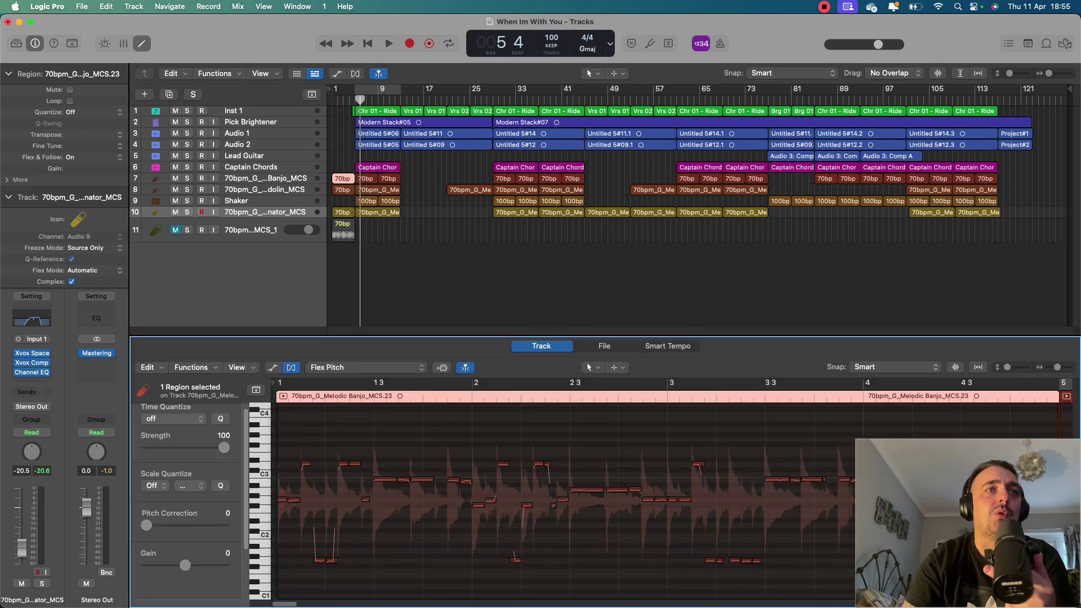
# - Select the banjo region's notes from bar 1 to about bar 2 beat 3, isolate the two lowest opening notes, and reselect the whole phrase
pyautogui.moveTo(282, 482); pyautogui.dragTo(567, 574)
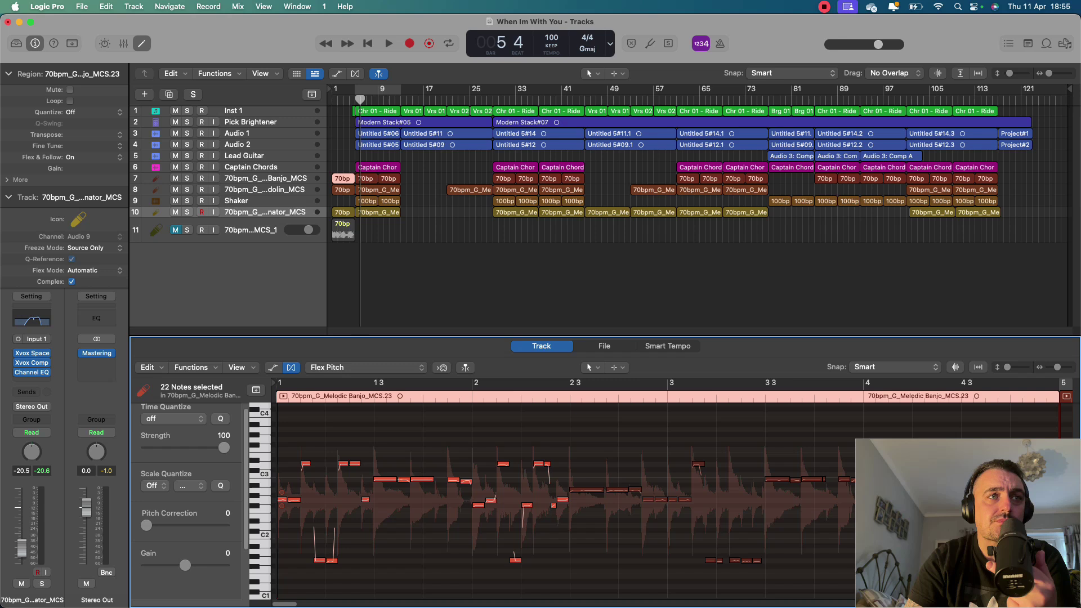
pyautogui.click(281, 527)
pyautogui.moveTo(300, 527); pyautogui.dragTo(338, 574)
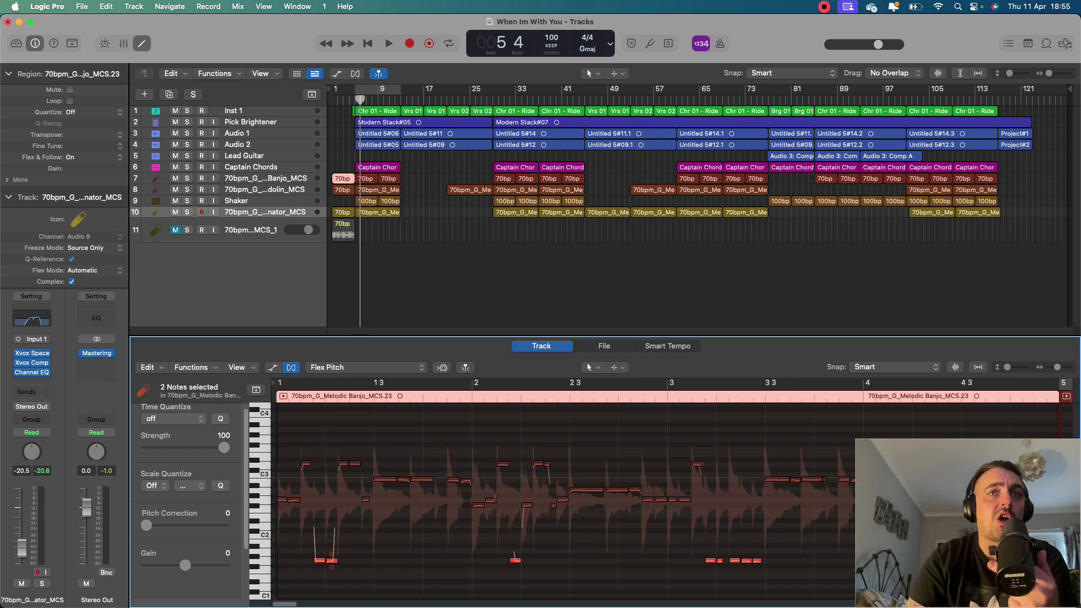
pyautogui.click(337, 573)
pyautogui.moveTo(565, 439); pyautogui.dragTo(271, 592)
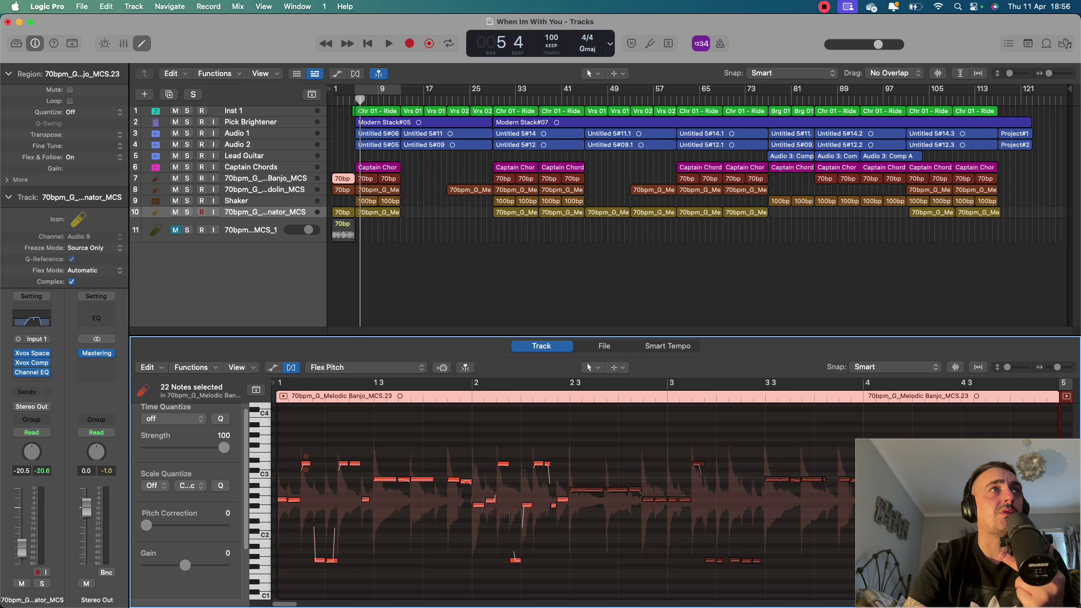
# - Examine the available Transpose values for the first banjo region without changing them, and select the first mandolin region
pyautogui.click(120, 135)
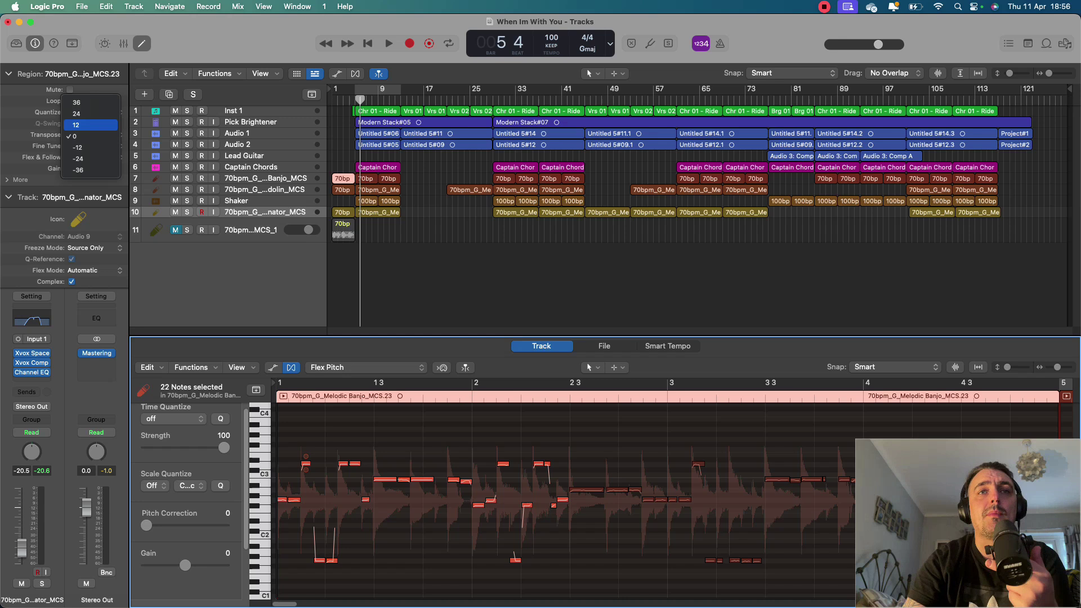
pyautogui.press('Up')
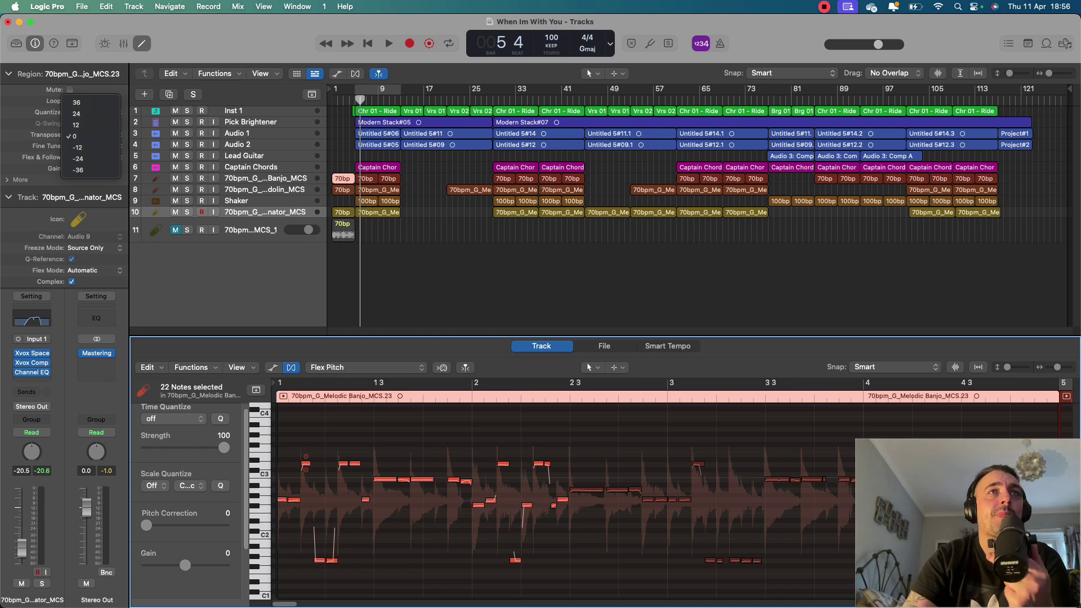
pyautogui.press('Escape')
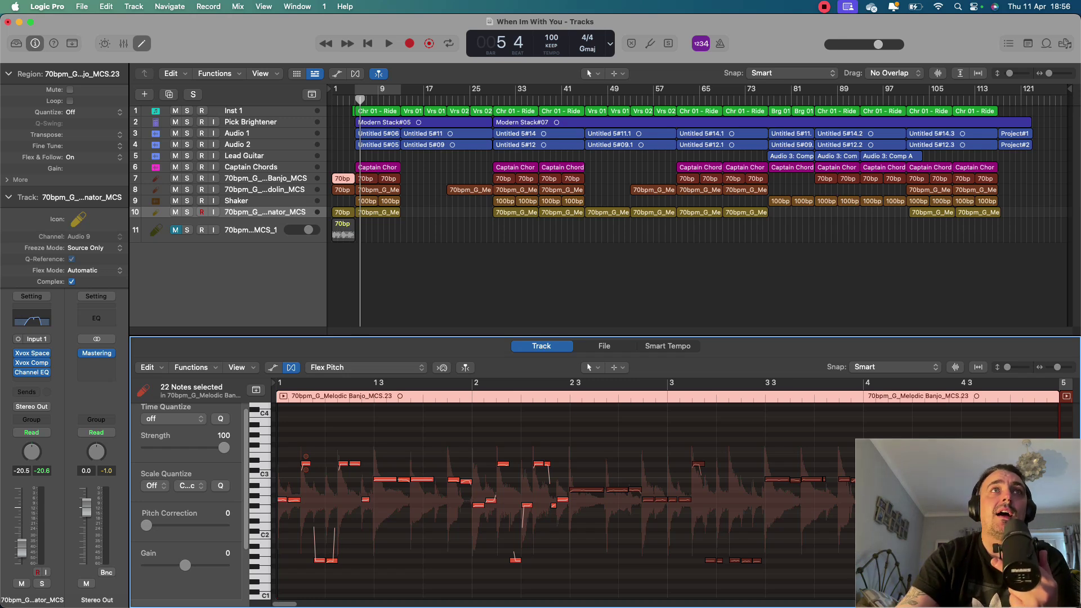
pyautogui.rightClick(344, 190)
pyautogui.press('Escape')
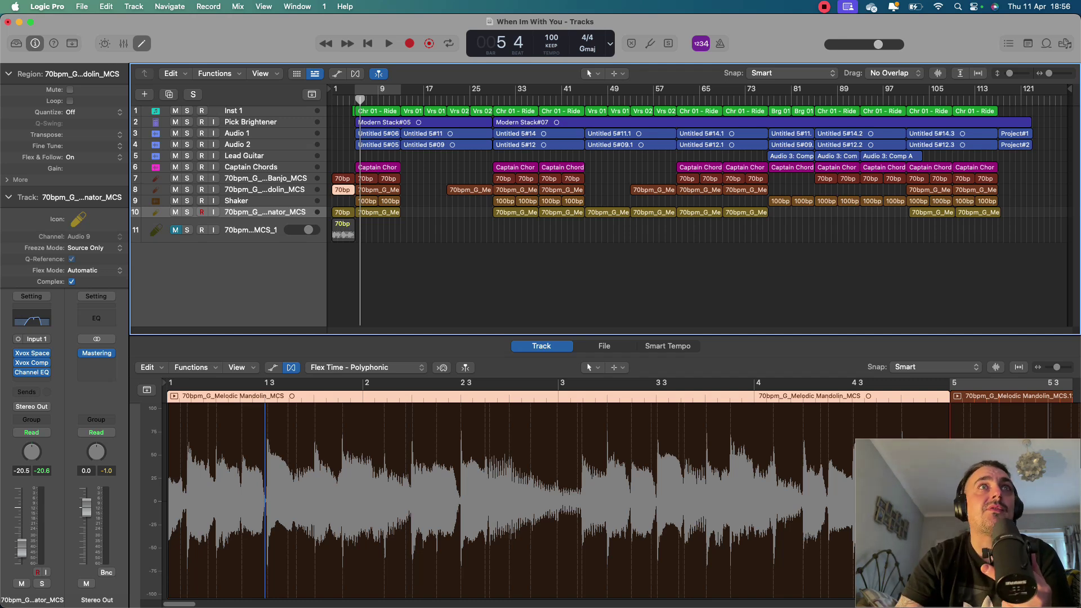
# - Solo the Pick Brightener track with Modern Stack#05 selected, play it, and add Inst 1 to the solo during playback
pyautogui.click(424, 123)
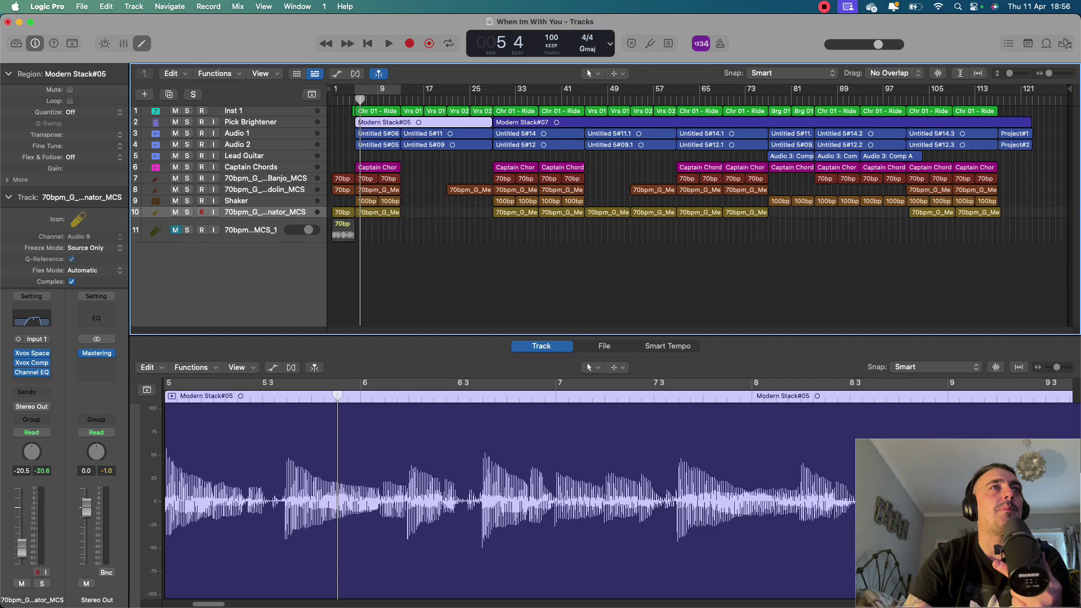
pyautogui.press('s')
pyautogui.press('space')
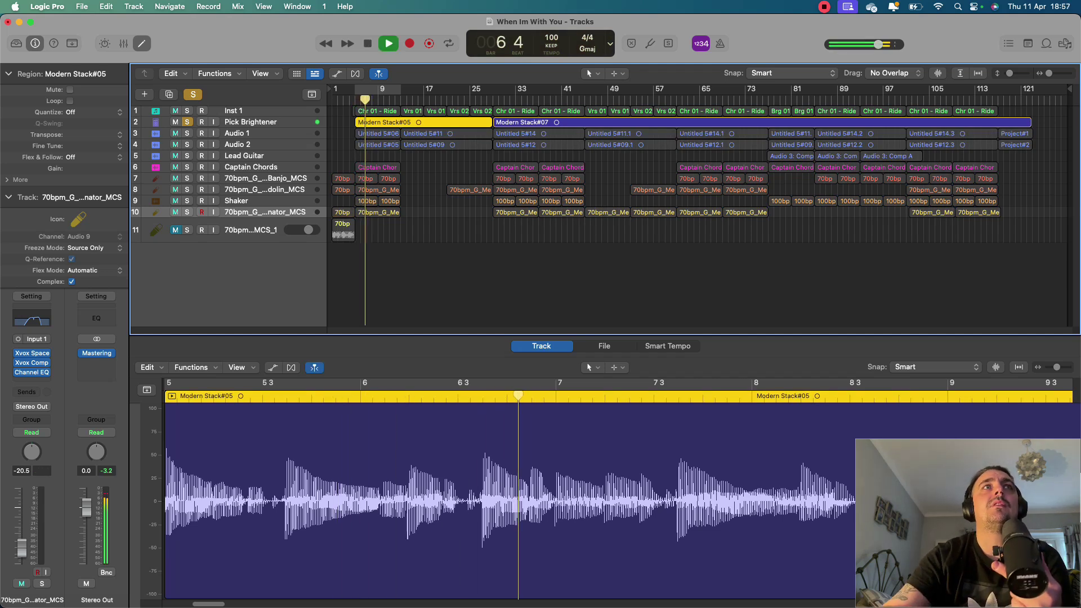
pyautogui.click(186, 111)
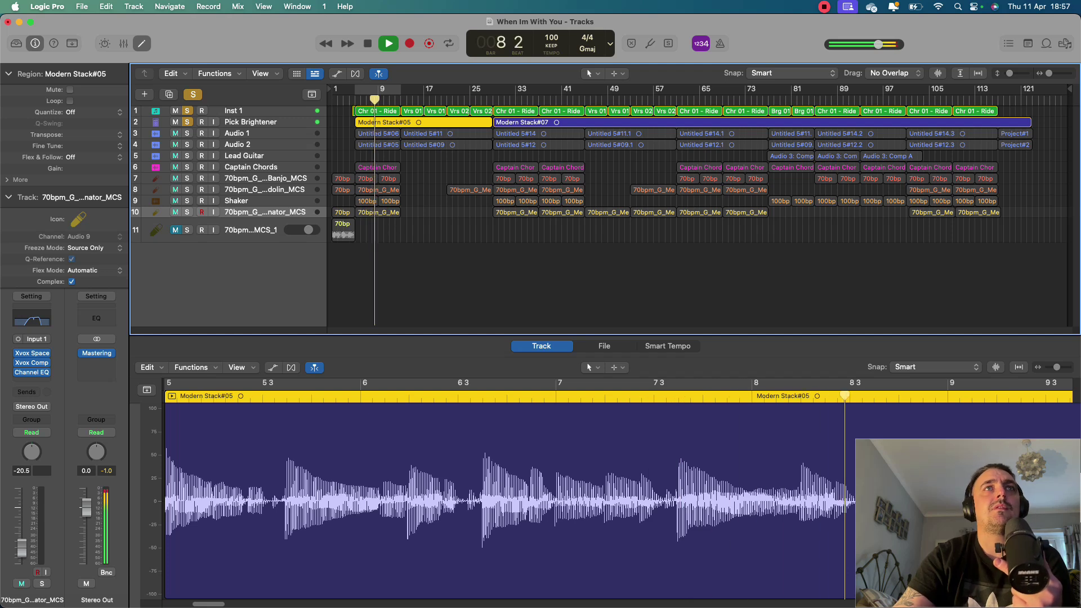
pyautogui.press('space')
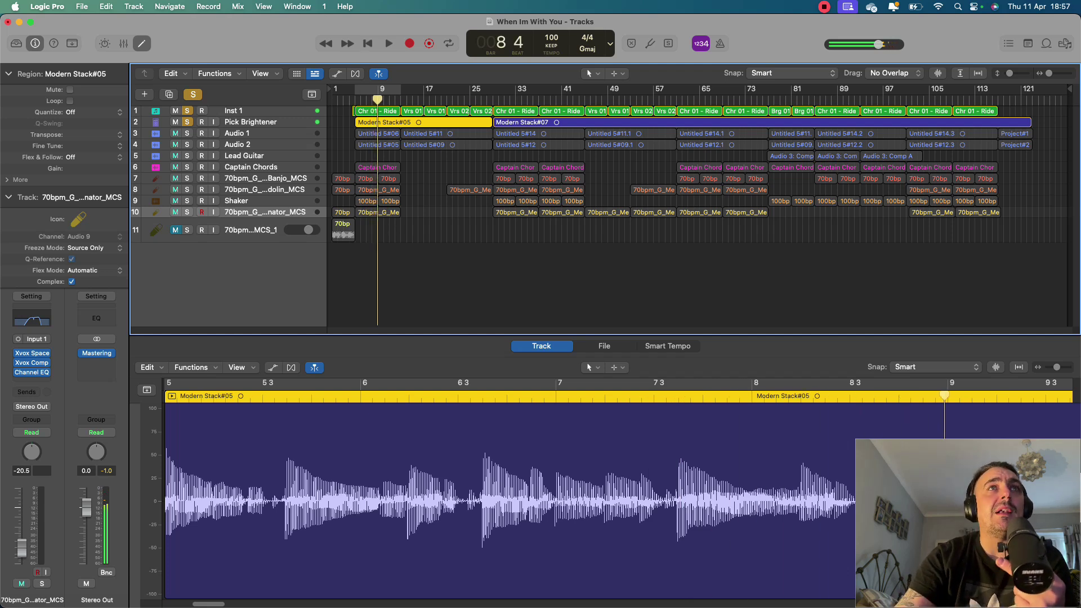
# - Apply the project tempo to the Modern Stack#05 region and downbeat, and play the soloed tracks to check the timing
pyautogui.rightClick(363, 123)
pyautogui.moveTo(394, 350)
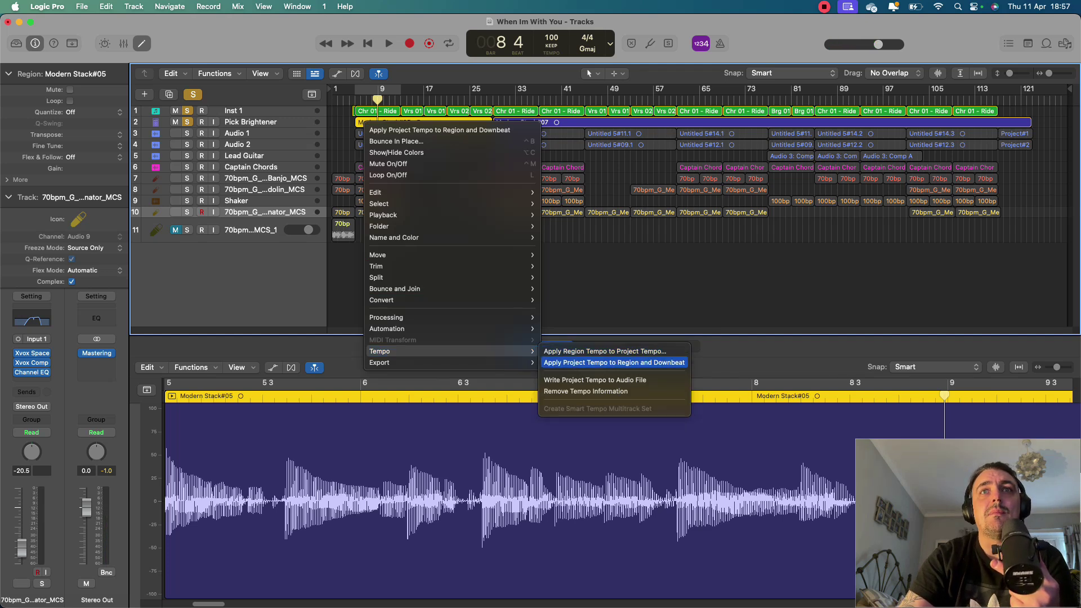
pyautogui.click(614, 363)
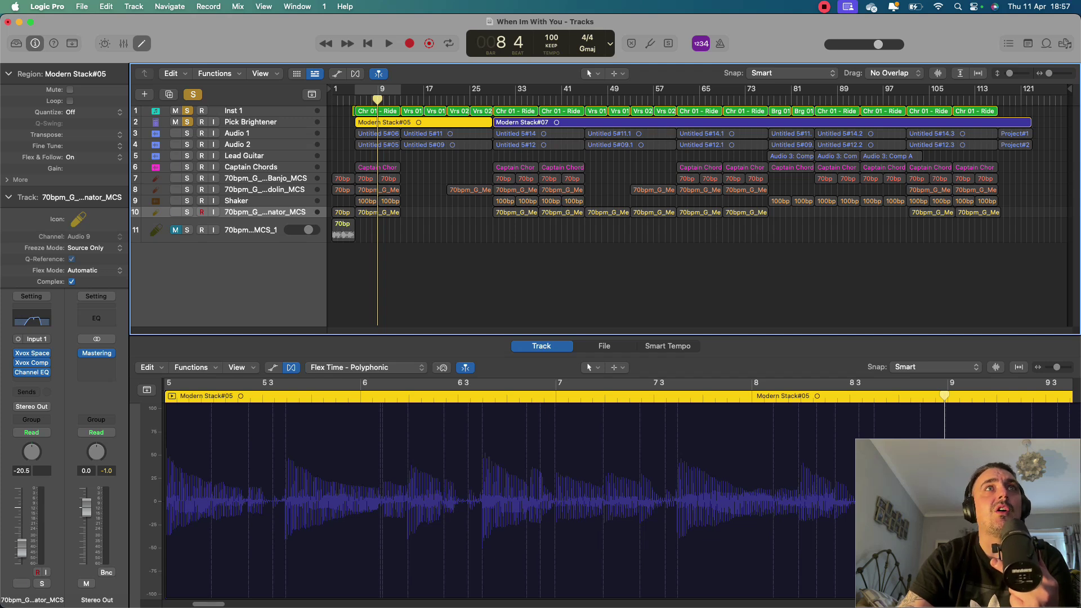
pyautogui.press('Return')
pyautogui.press('space')
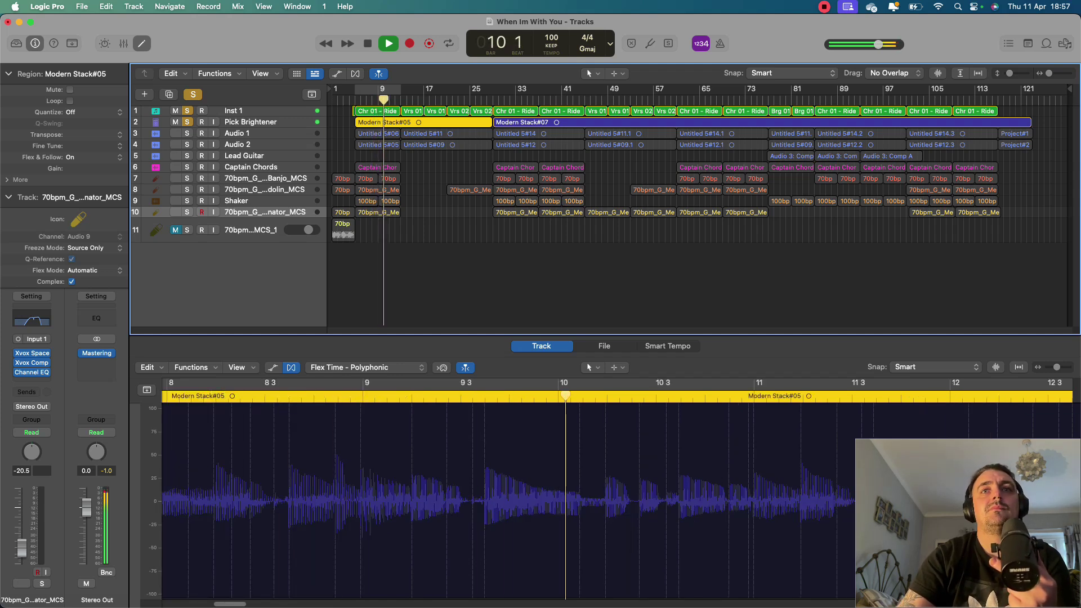
pyautogui.press('space')
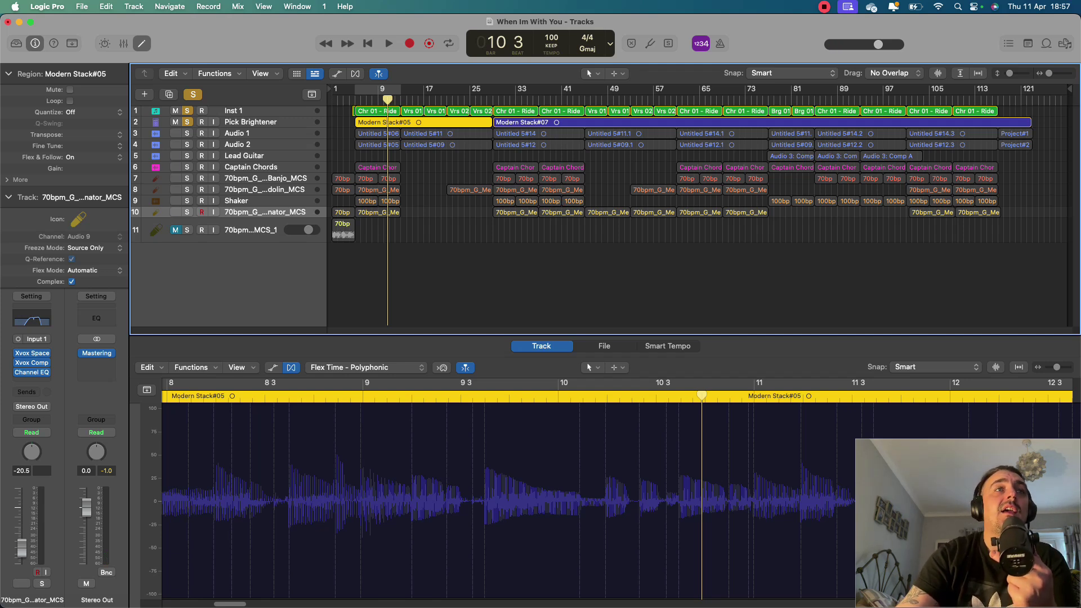
# - Switch the Pick Brightener track's editor to Flex Pitch and show the start of Modern Stack#05 at bar 5
pyautogui.click(366, 367)
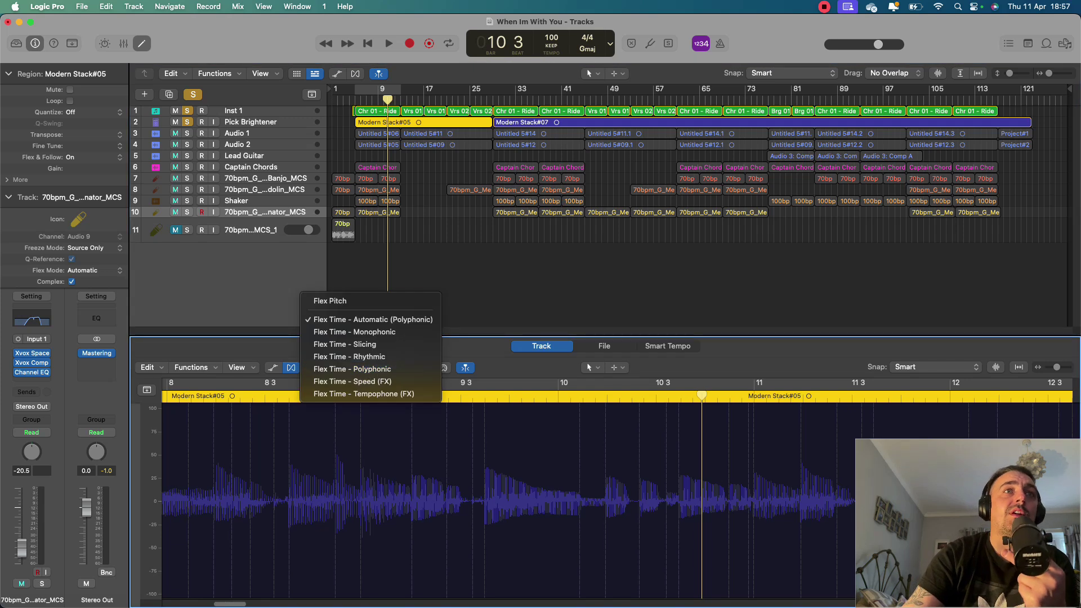
pyautogui.click(330, 300)
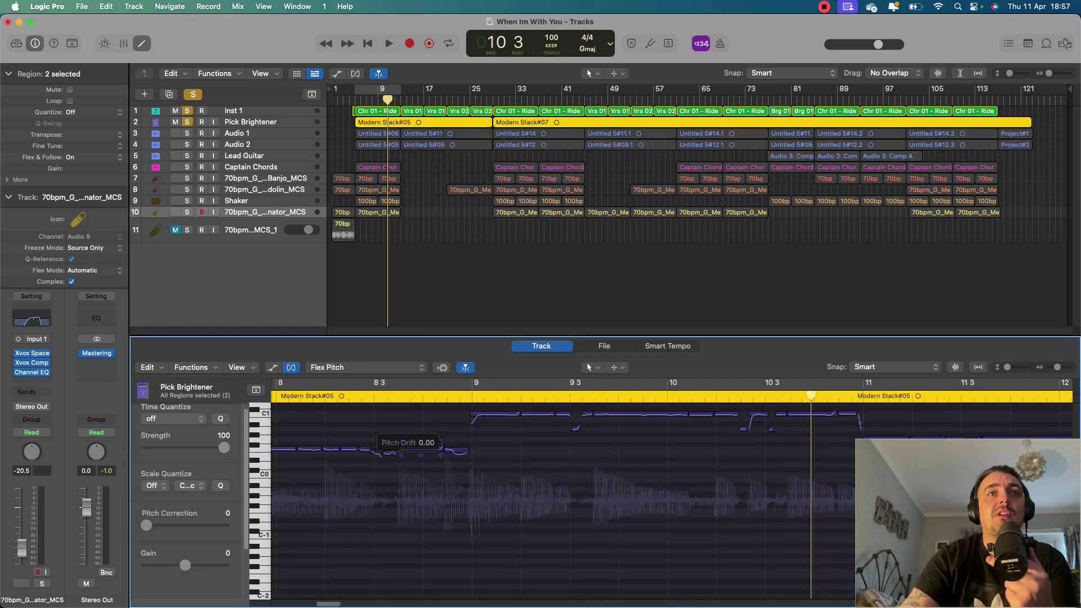
pyautogui.hscroll(-10, 420, 445)
pyautogui.hscroll(7, 433, 437)
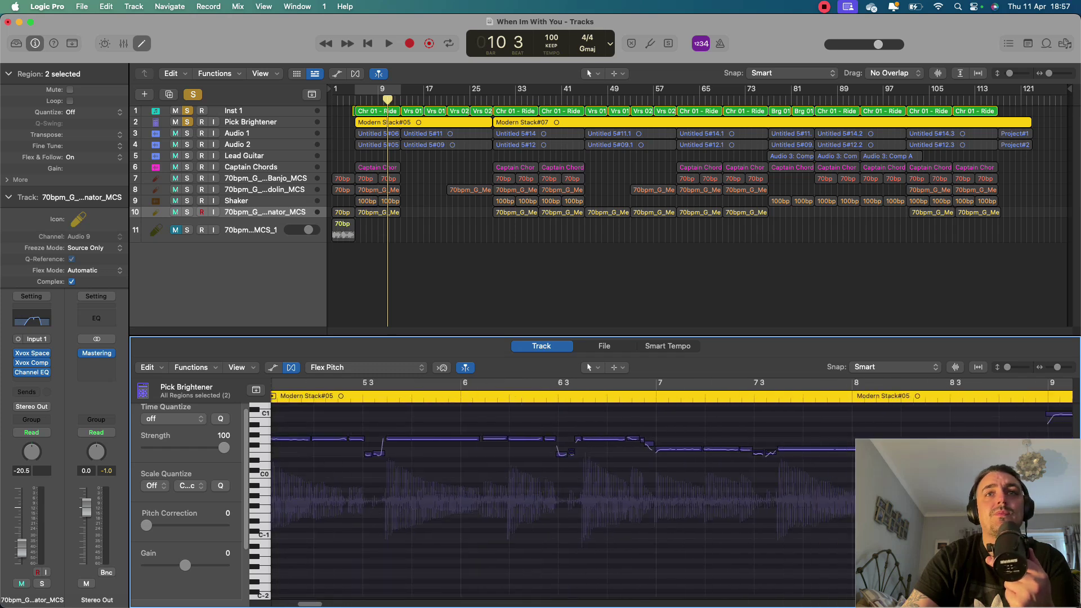
pyautogui.hscroll(-2, 434, 436)
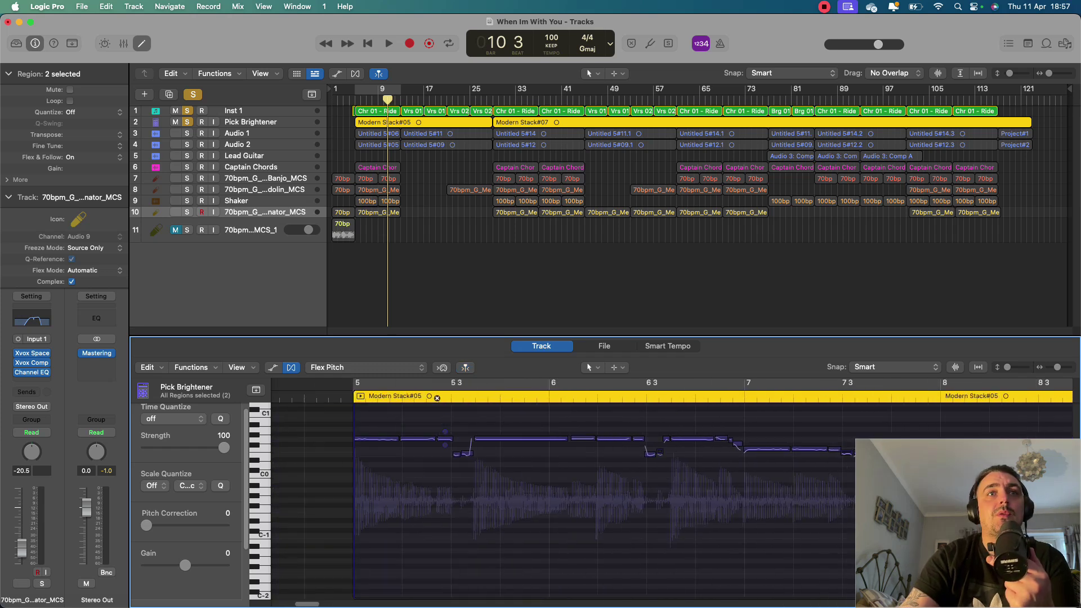
# - Quantize the first three notes of Modern Stack#05 to 1/16 Note and play the result from bar 5
pyautogui.moveTo(452, 417); pyautogui.dragTo(345, 478)
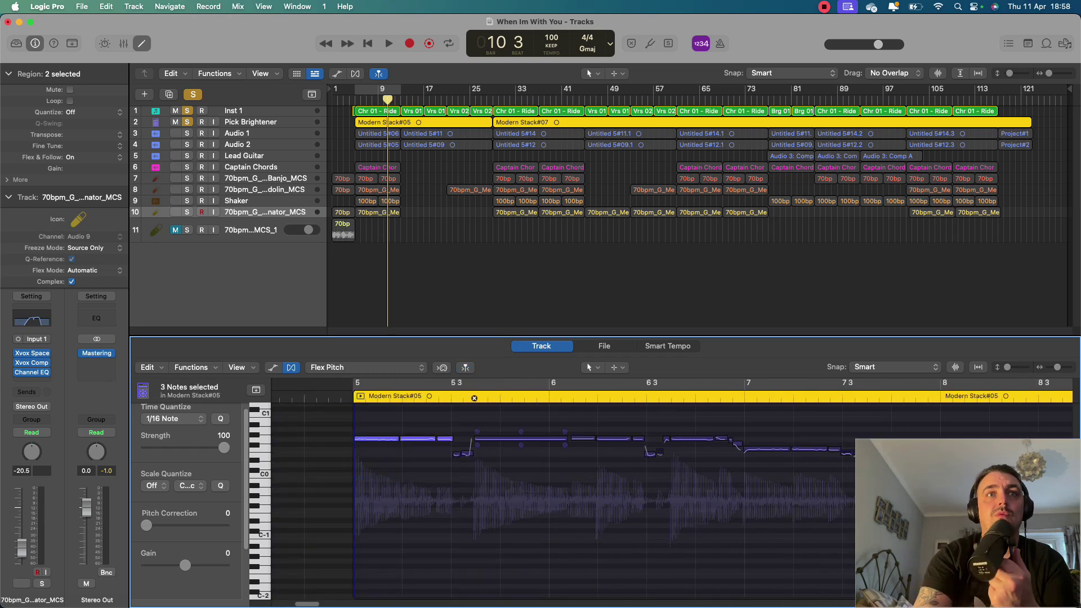
pyautogui.press('q')
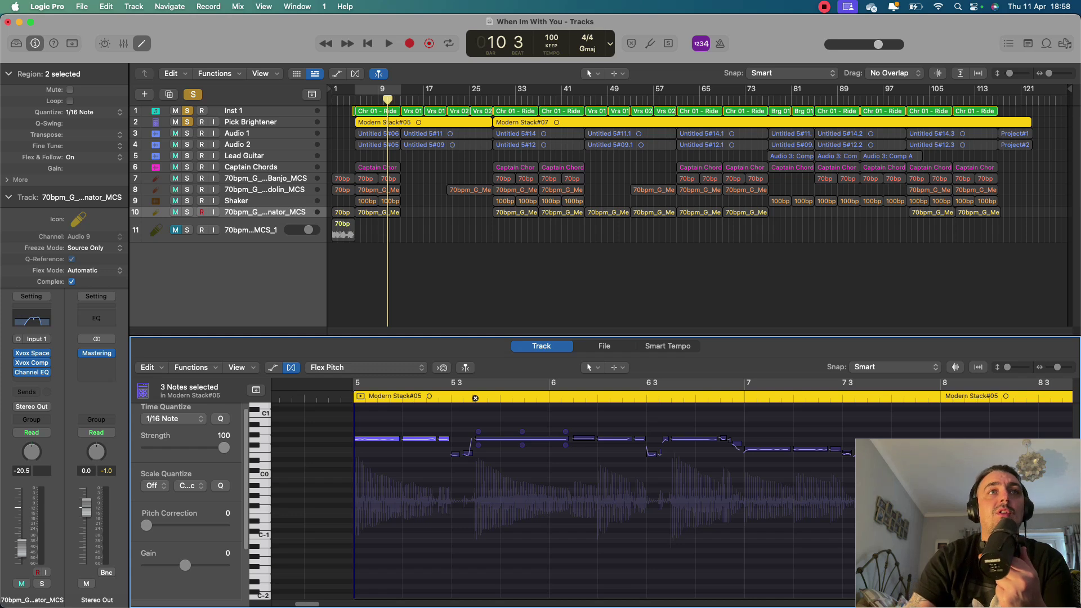
pyautogui.click(354, 101)
pyautogui.press('space')
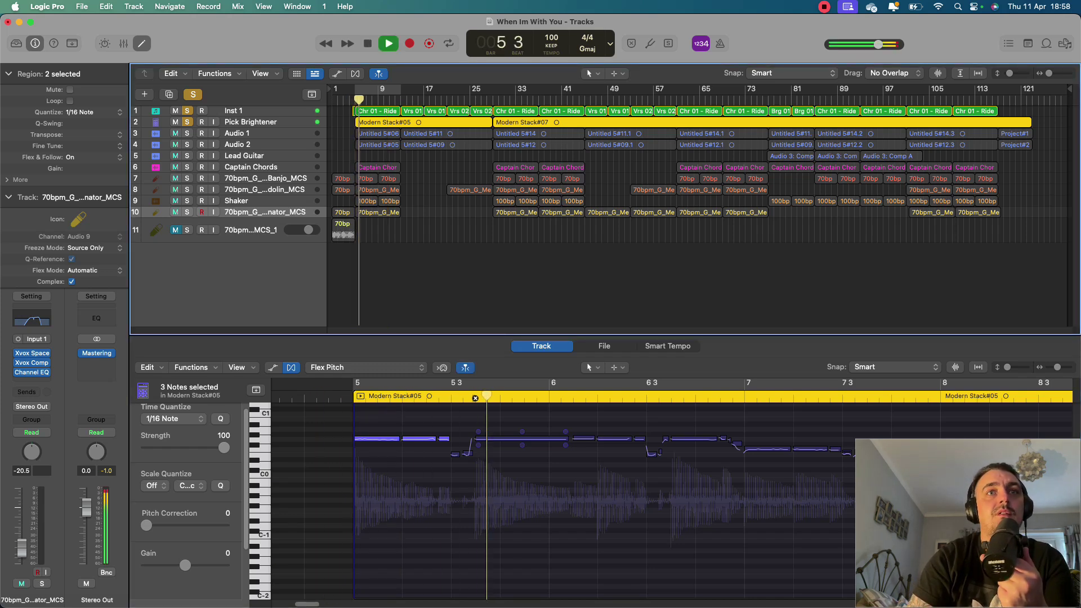
pyautogui.press('space')
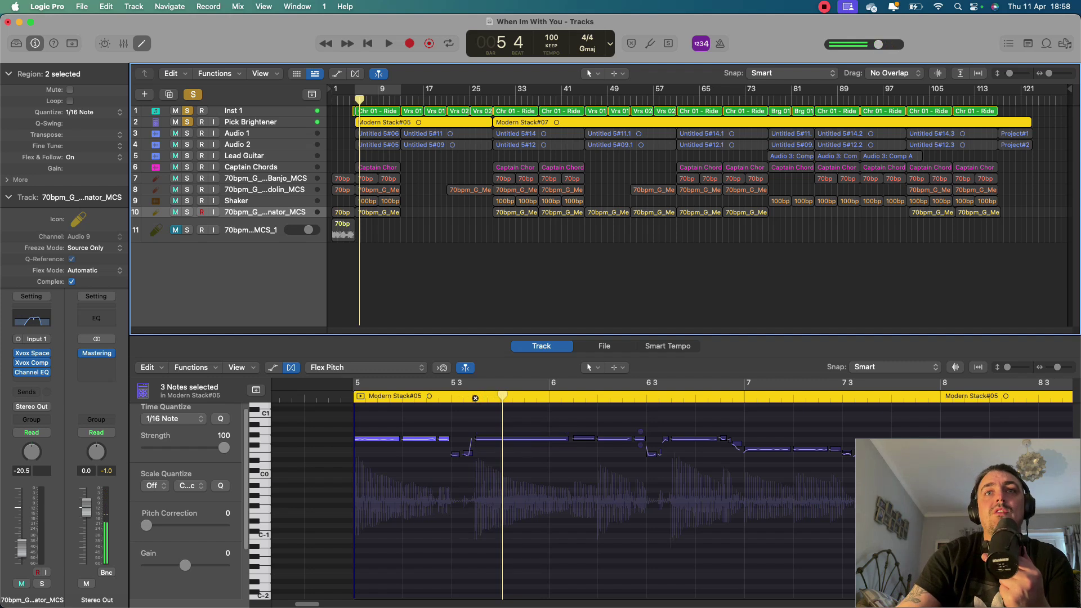
# - Select the six notes between bar 5 beat 3 and bar 6 beat 3, and play the soloed tracks from bar 5
pyautogui.moveTo(644, 420); pyautogui.dragTo(451, 481)
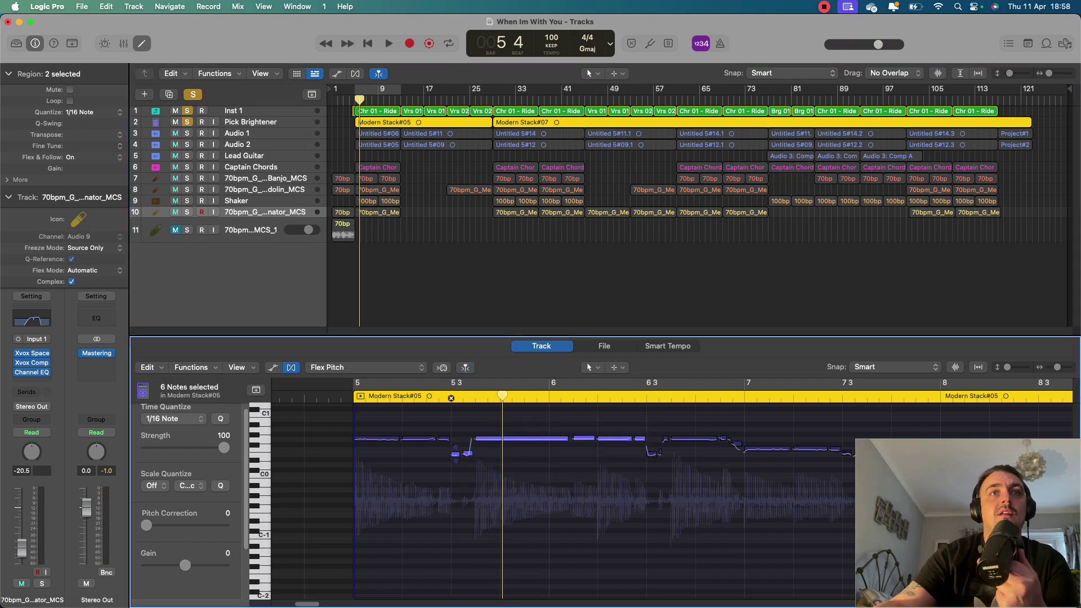
pyautogui.click(354, 397)
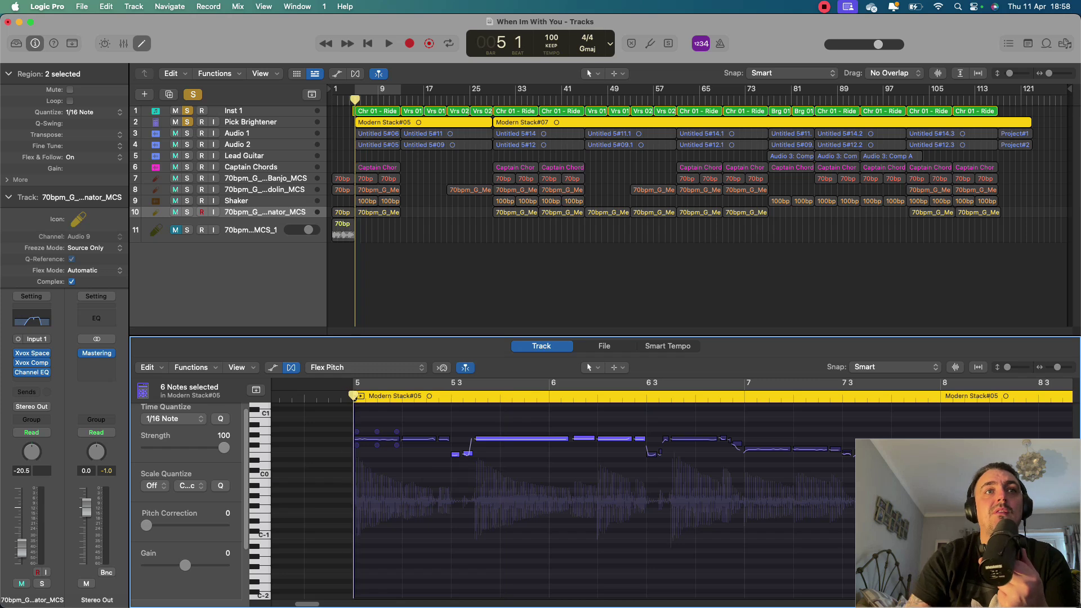
pyautogui.press('space')
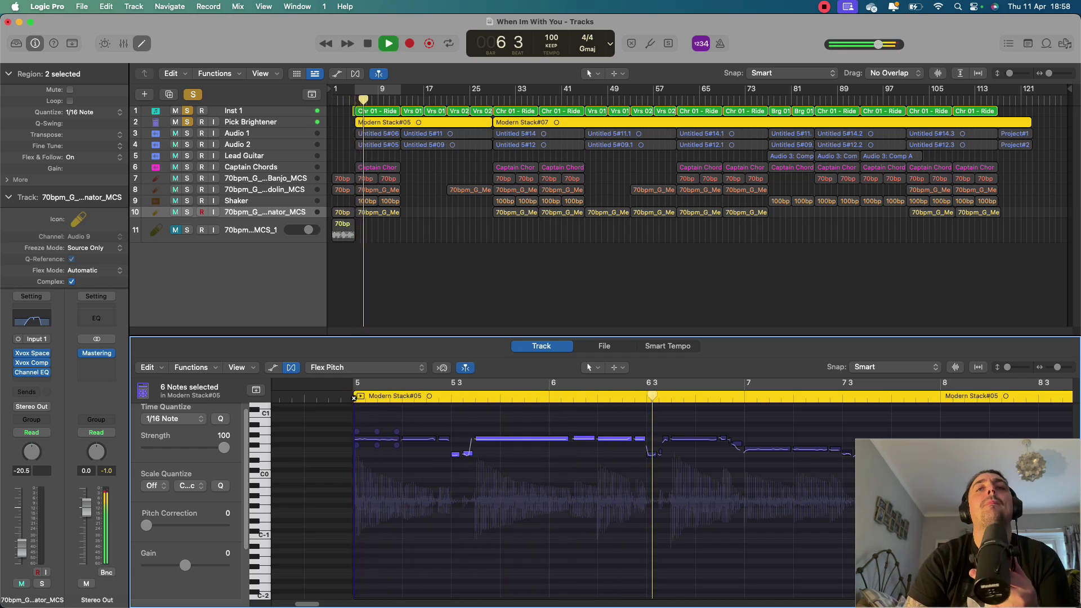
pyautogui.press('space')
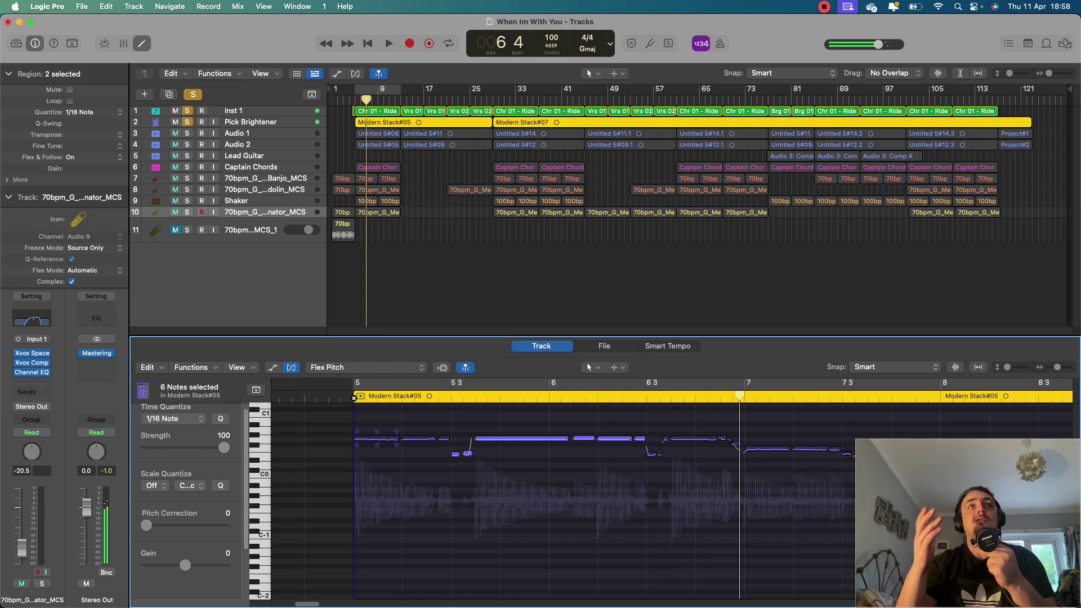